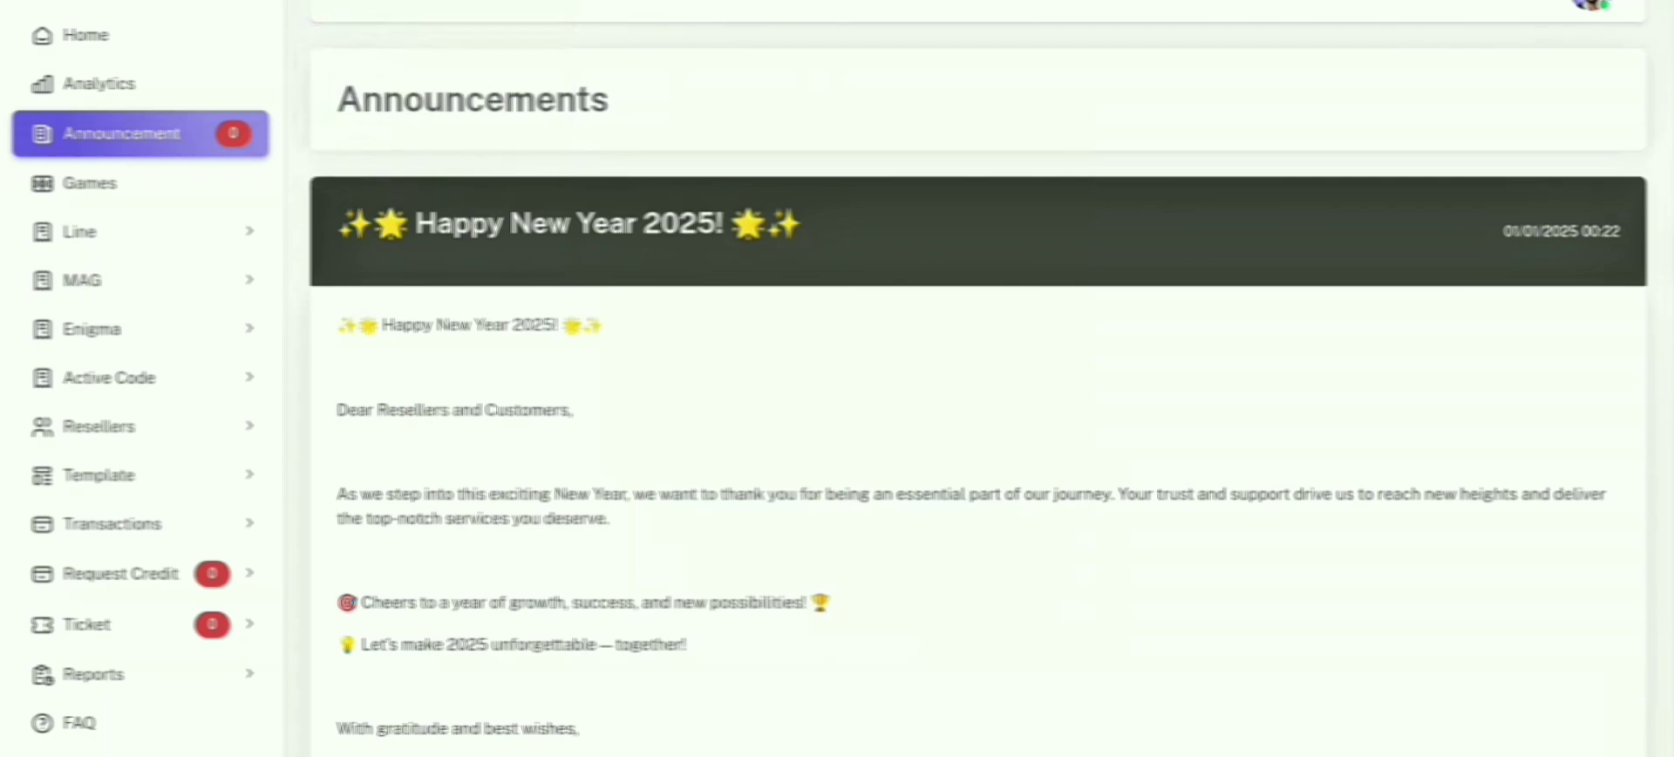
# Read the announcements on subscription management features and Telegram bot integration
pyautogui.scroll(-10, 982, 379)
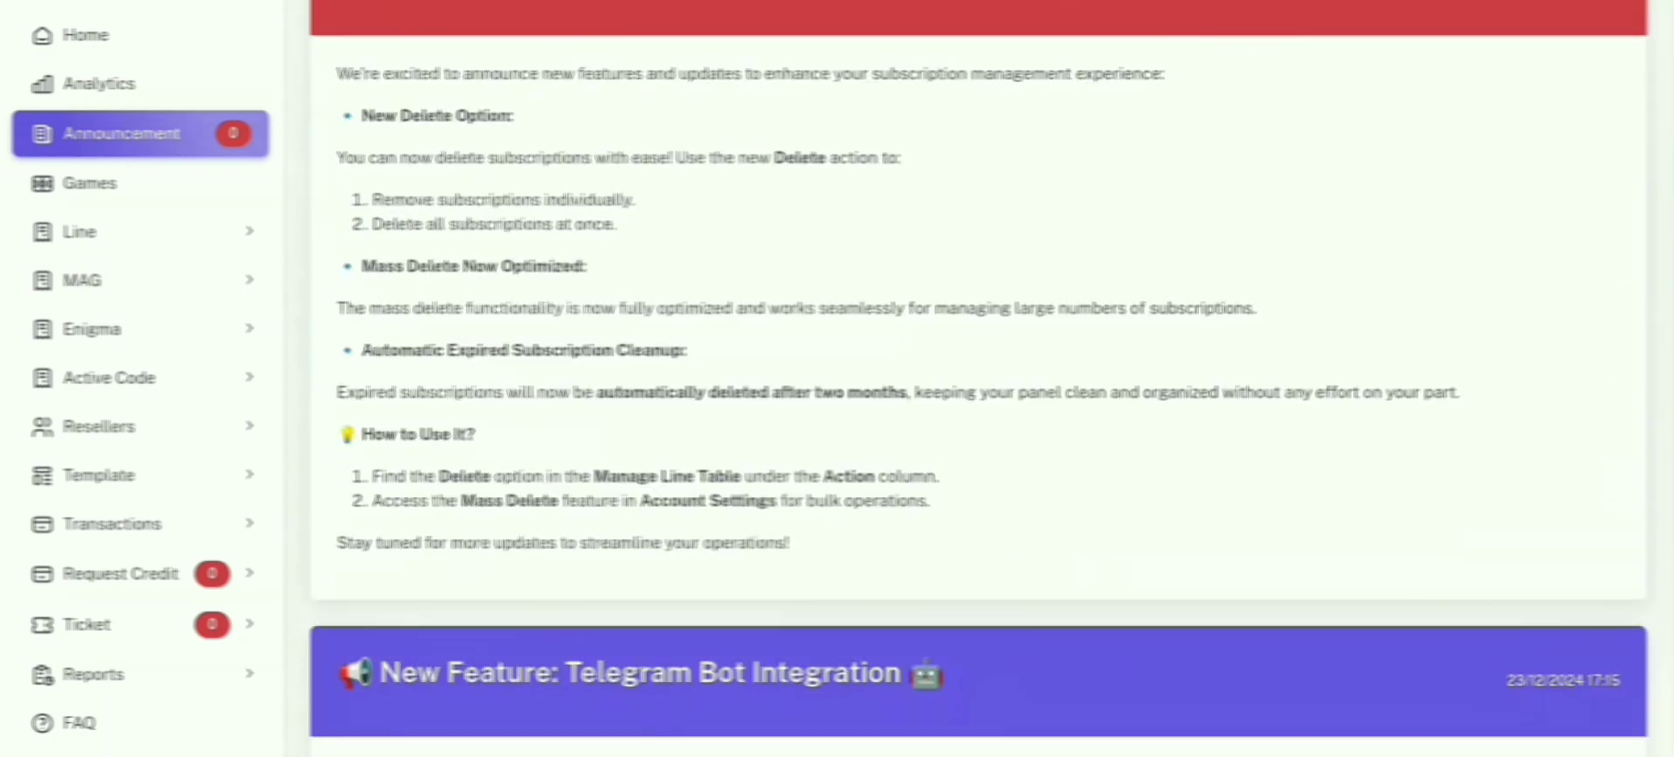
pyautogui.scroll(-5, 43, 185)
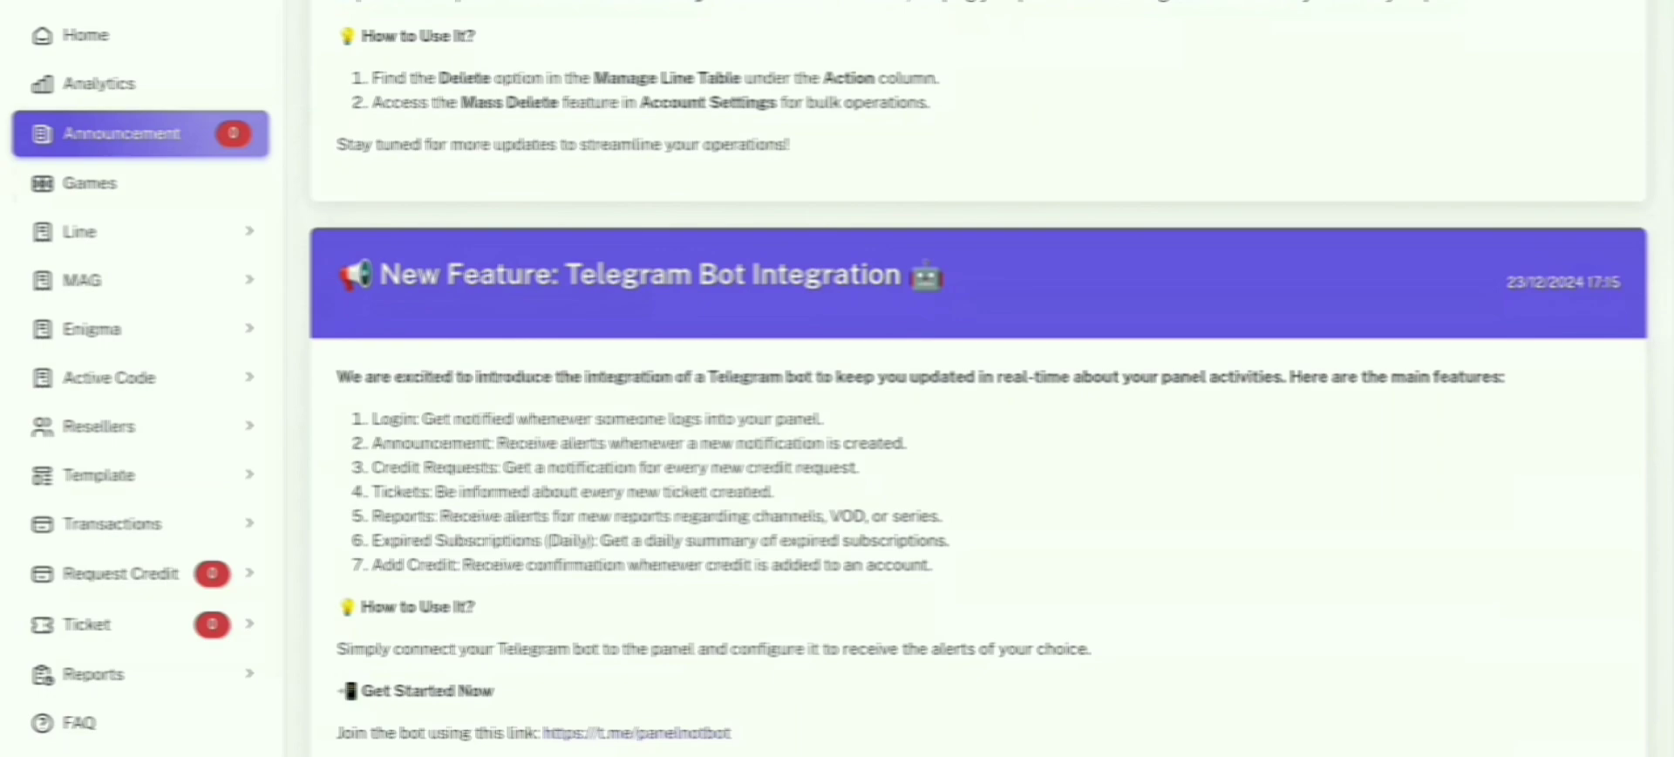
pyautogui.scroll(-2, 39, 185)
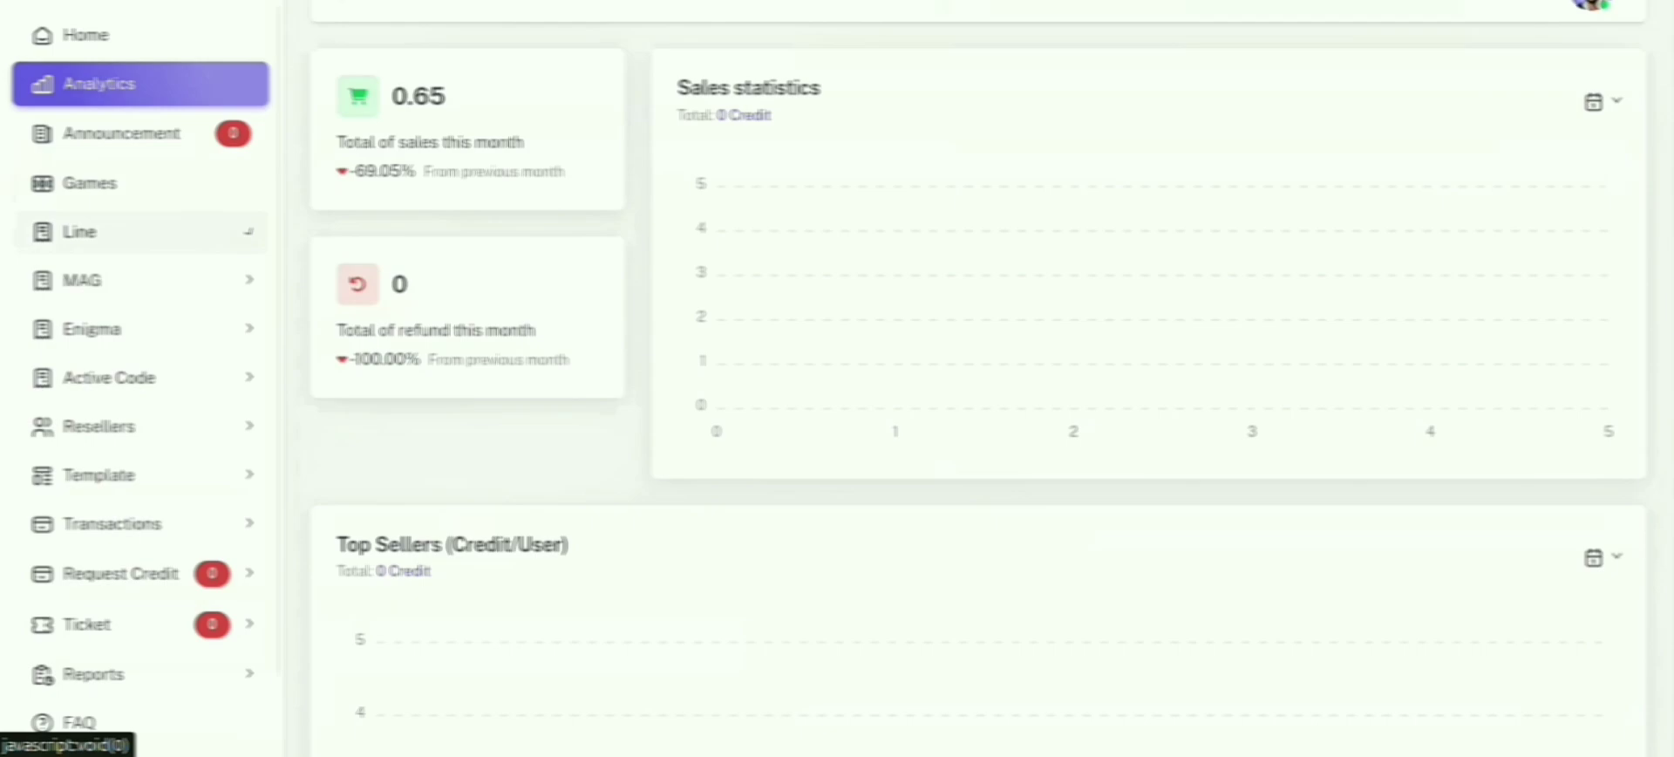
# Open the form for creating a new line and set its username to "youtube4"
pyautogui.click(140, 232)
pyautogui.click(139, 232)
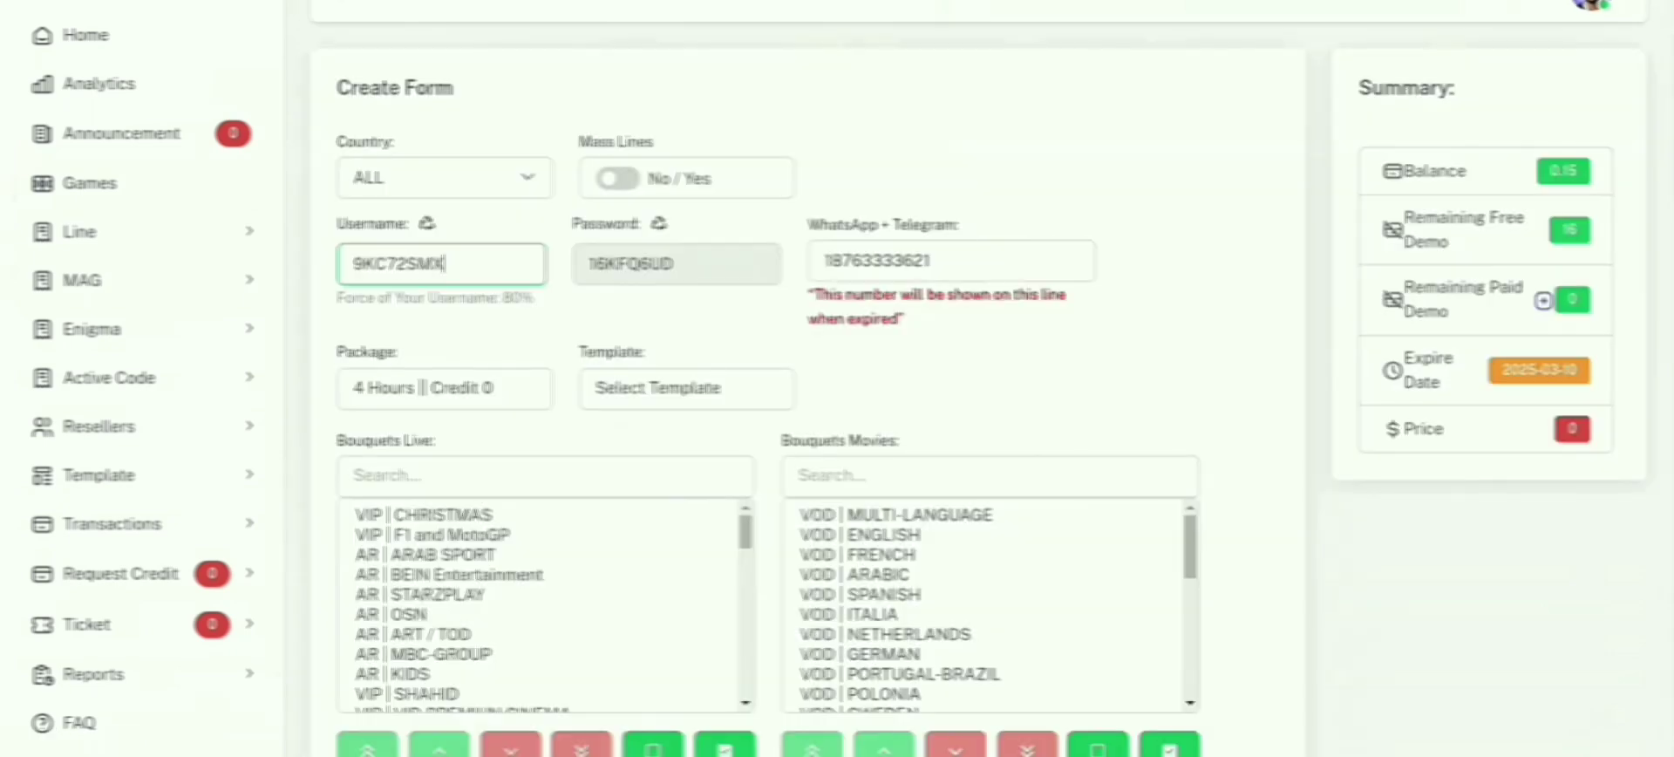
pyautogui.hotkey('ctrl', 'a')
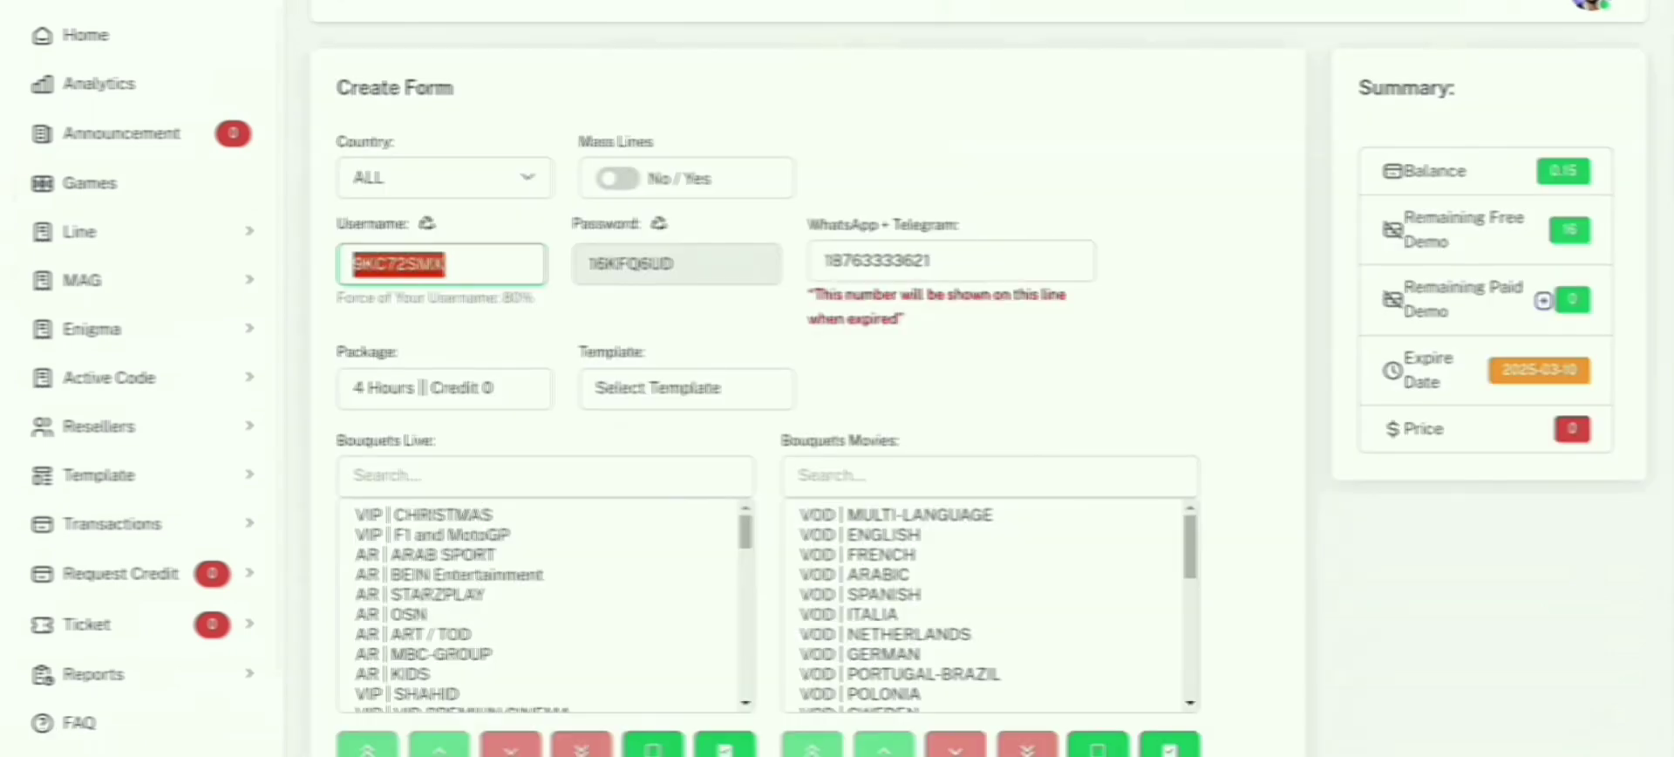
pyautogui.press('BackSpace')
pyautogui.write('youtube4')
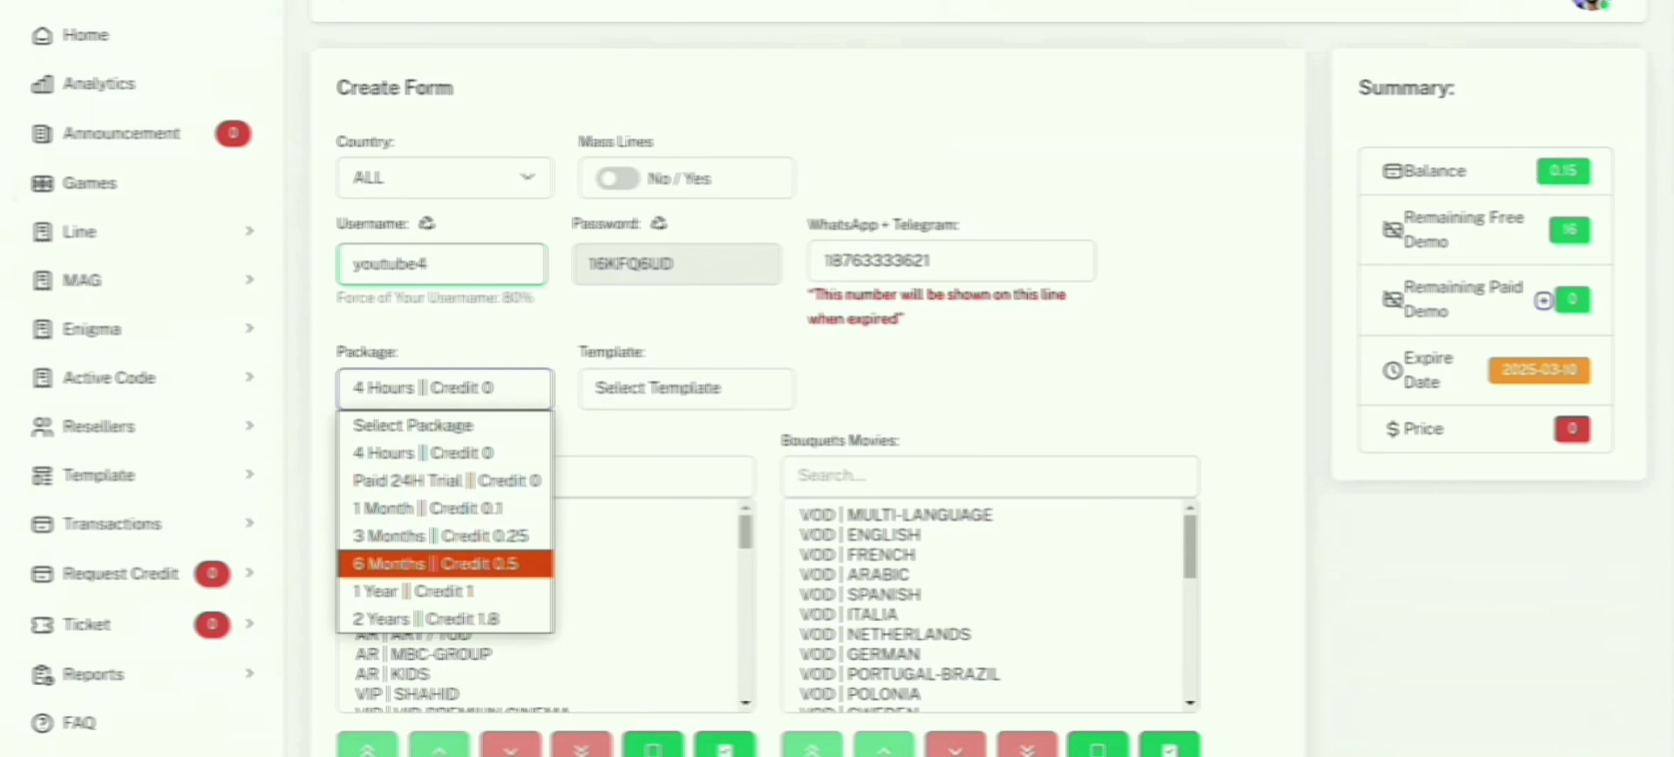
# Try the 1 Year || Credit 1 package with VPN enabled and return the package to 4 Hours || Credit 0
pyautogui.click(413, 590)
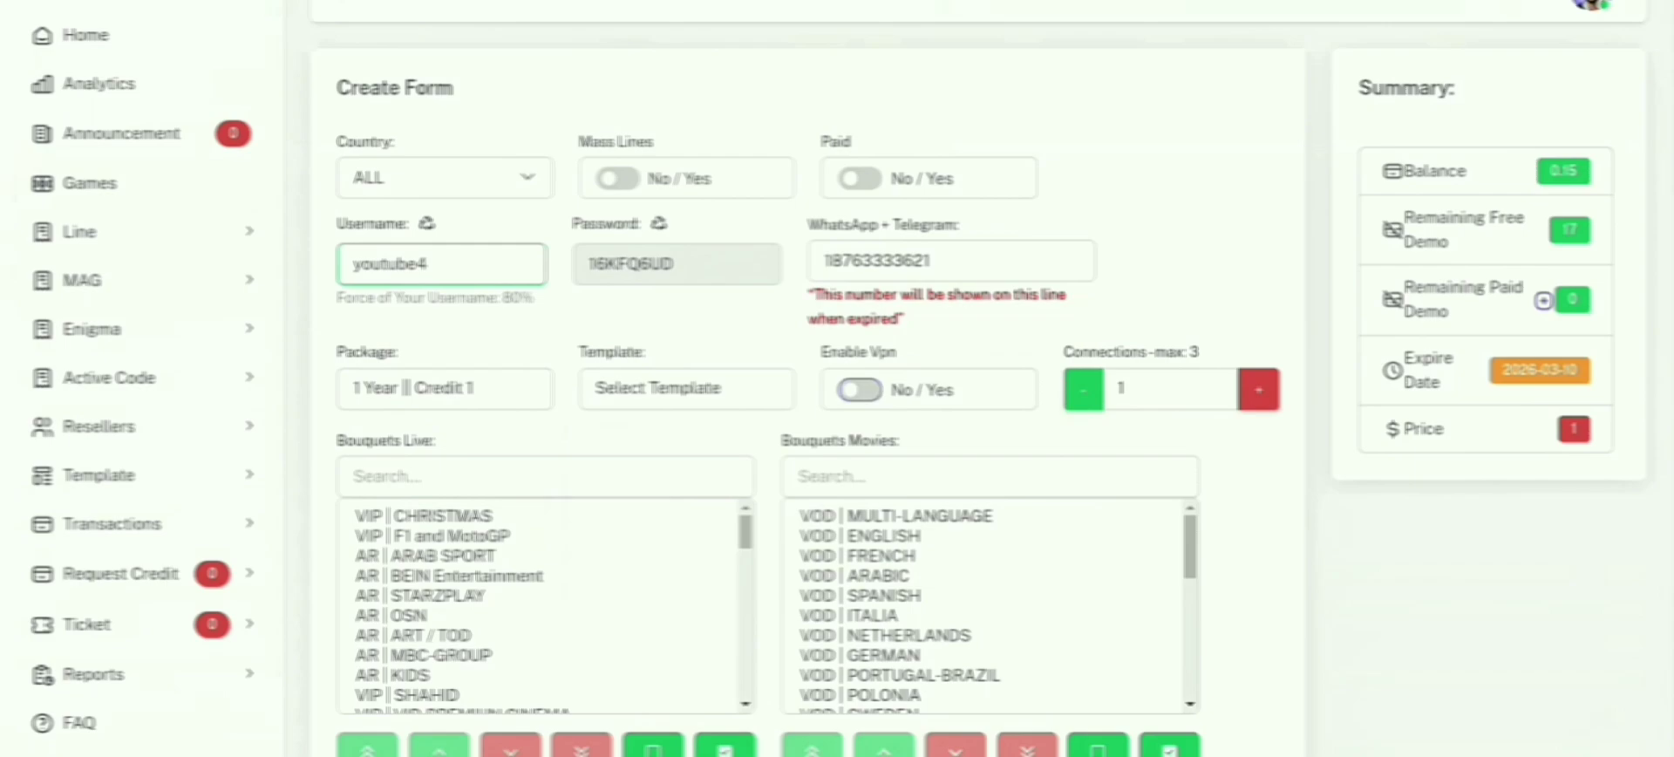
pyautogui.click(860, 390)
pyautogui.click(445, 389)
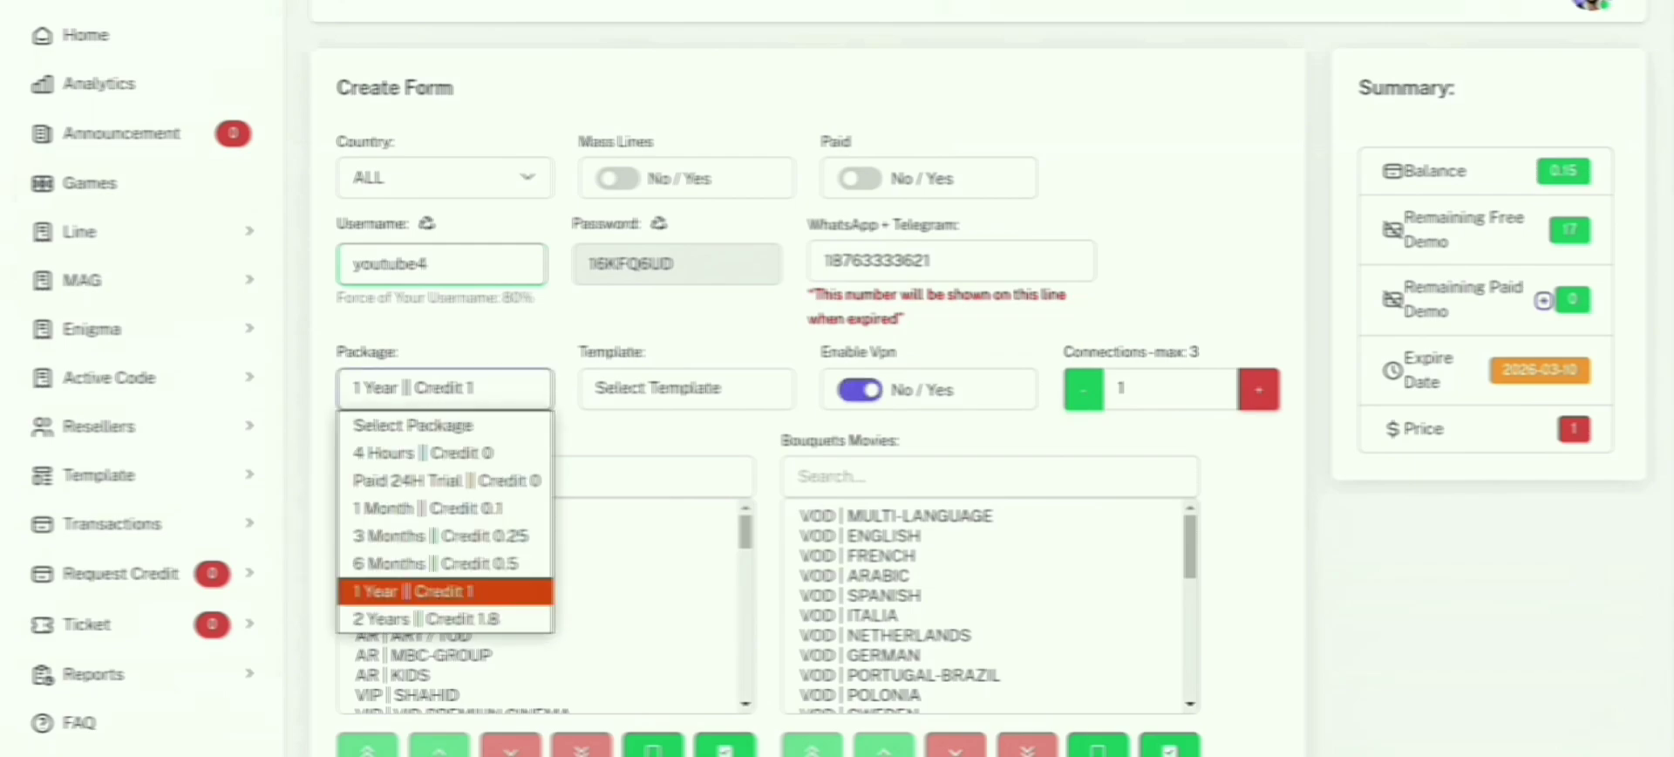
pyautogui.click(445, 453)
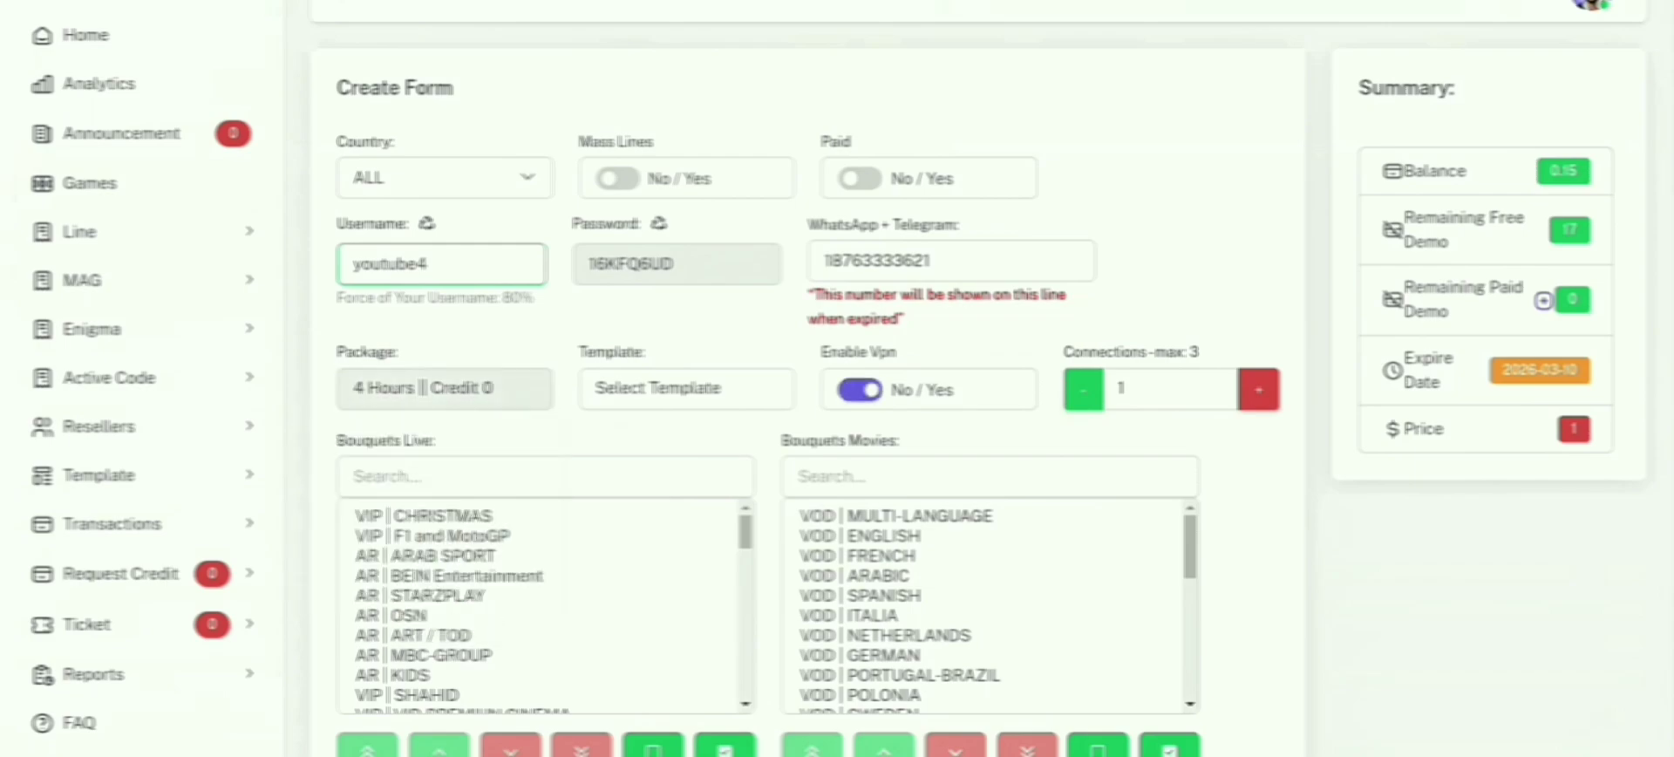
# Select all of the live bouquets for the line and look through the selected list
pyautogui.scroll(-2, 811, 393)
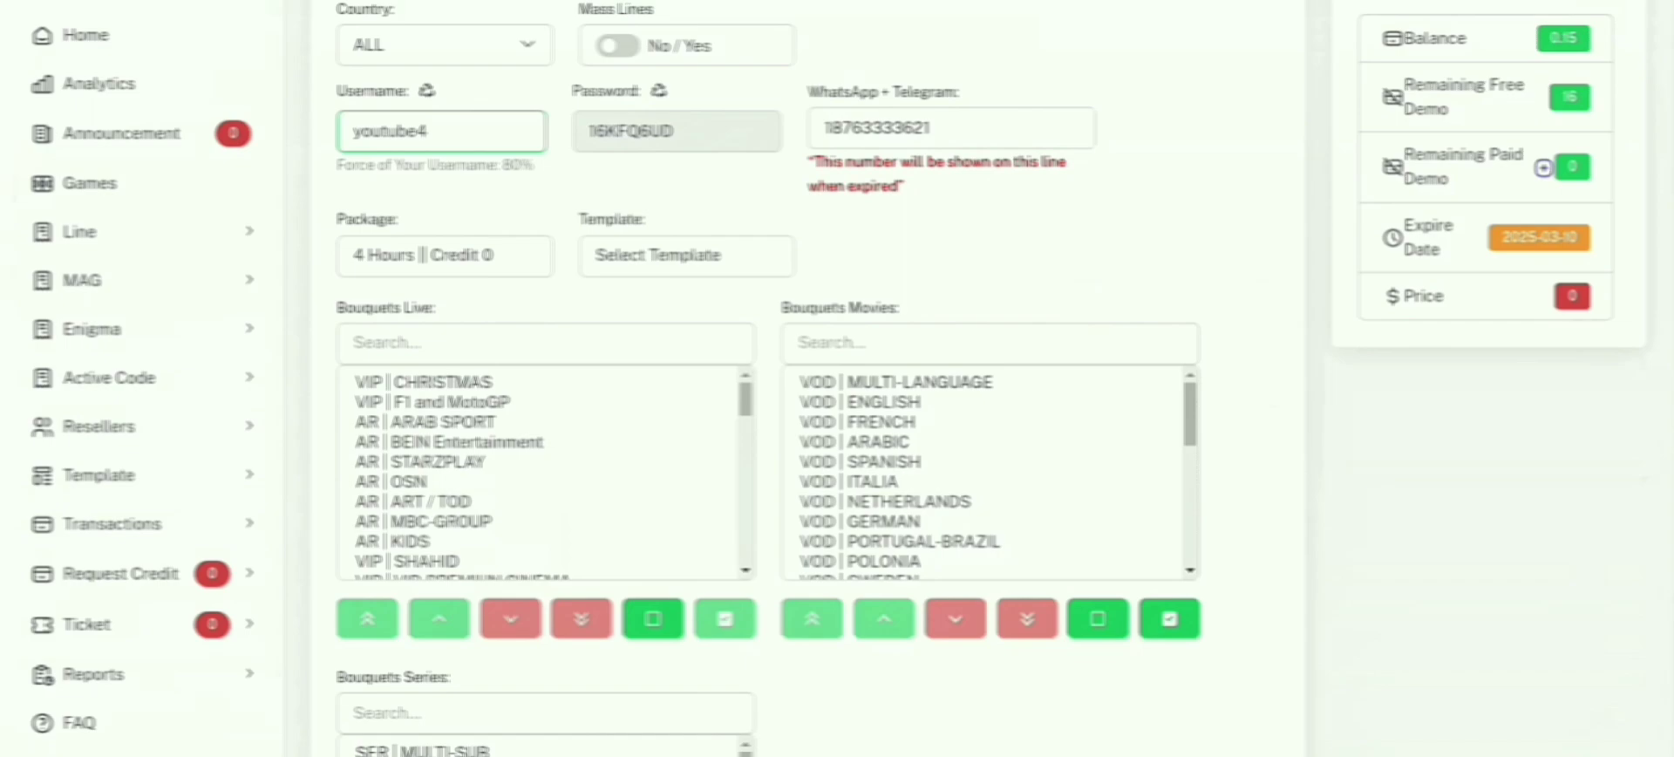
pyautogui.click(725, 618)
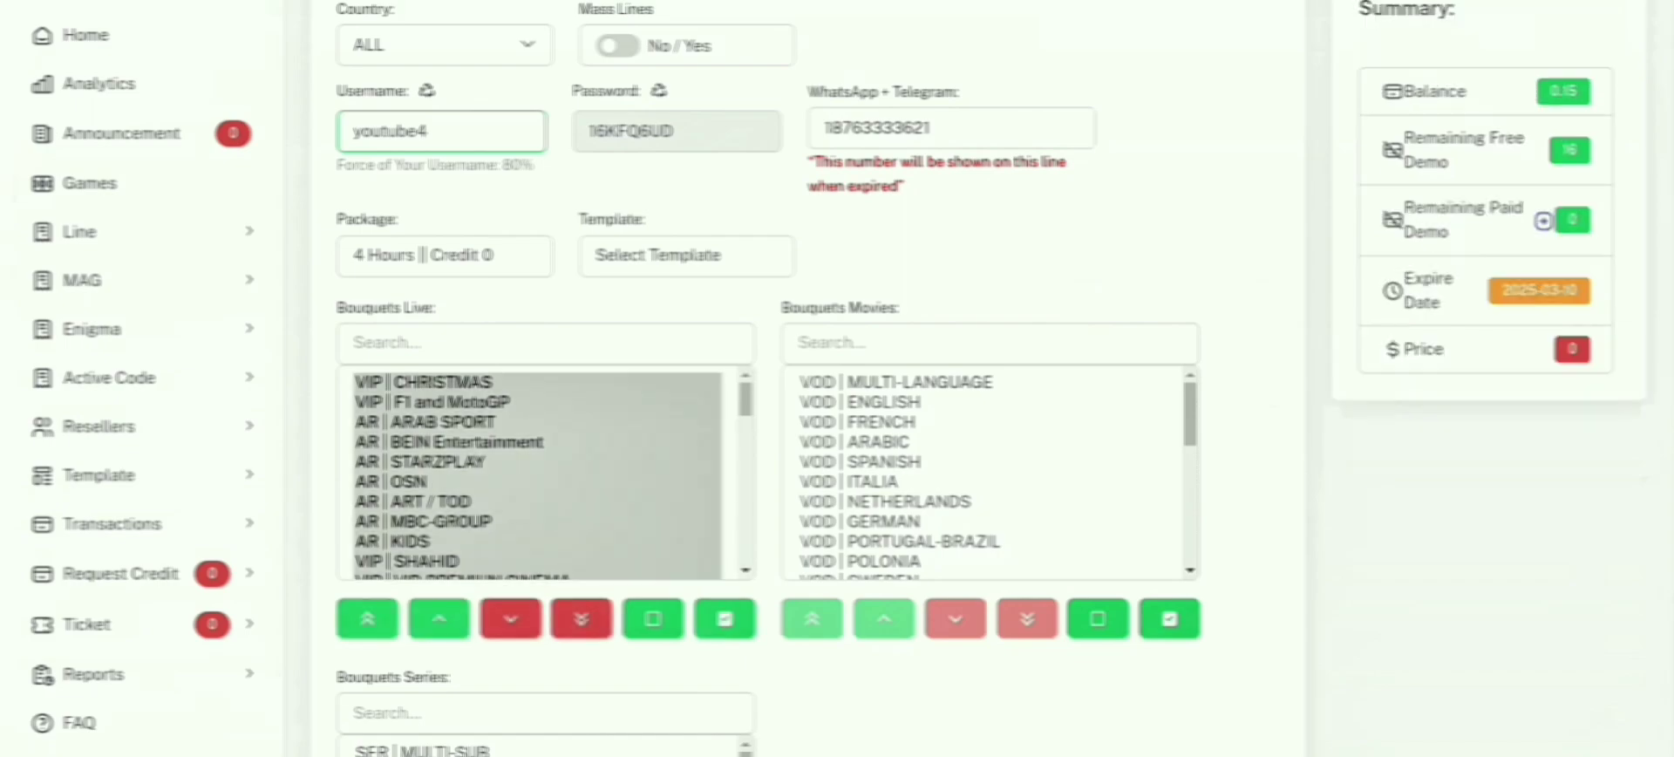
pyautogui.scroll(-8, 536, 471)
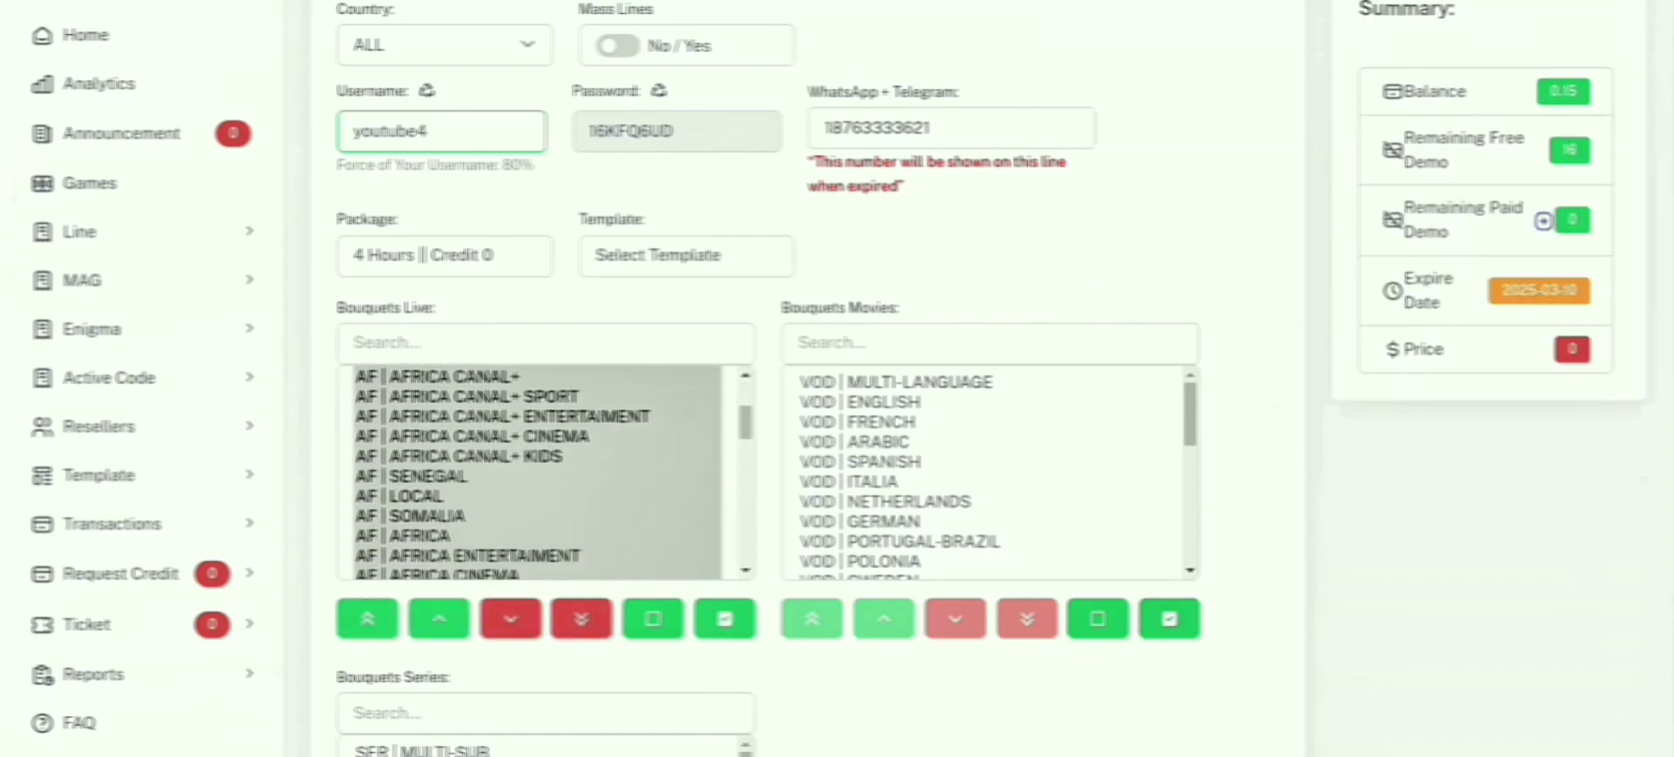
pyautogui.scroll(-10, 536, 470)
pyautogui.scroll(-2, 960, 480)
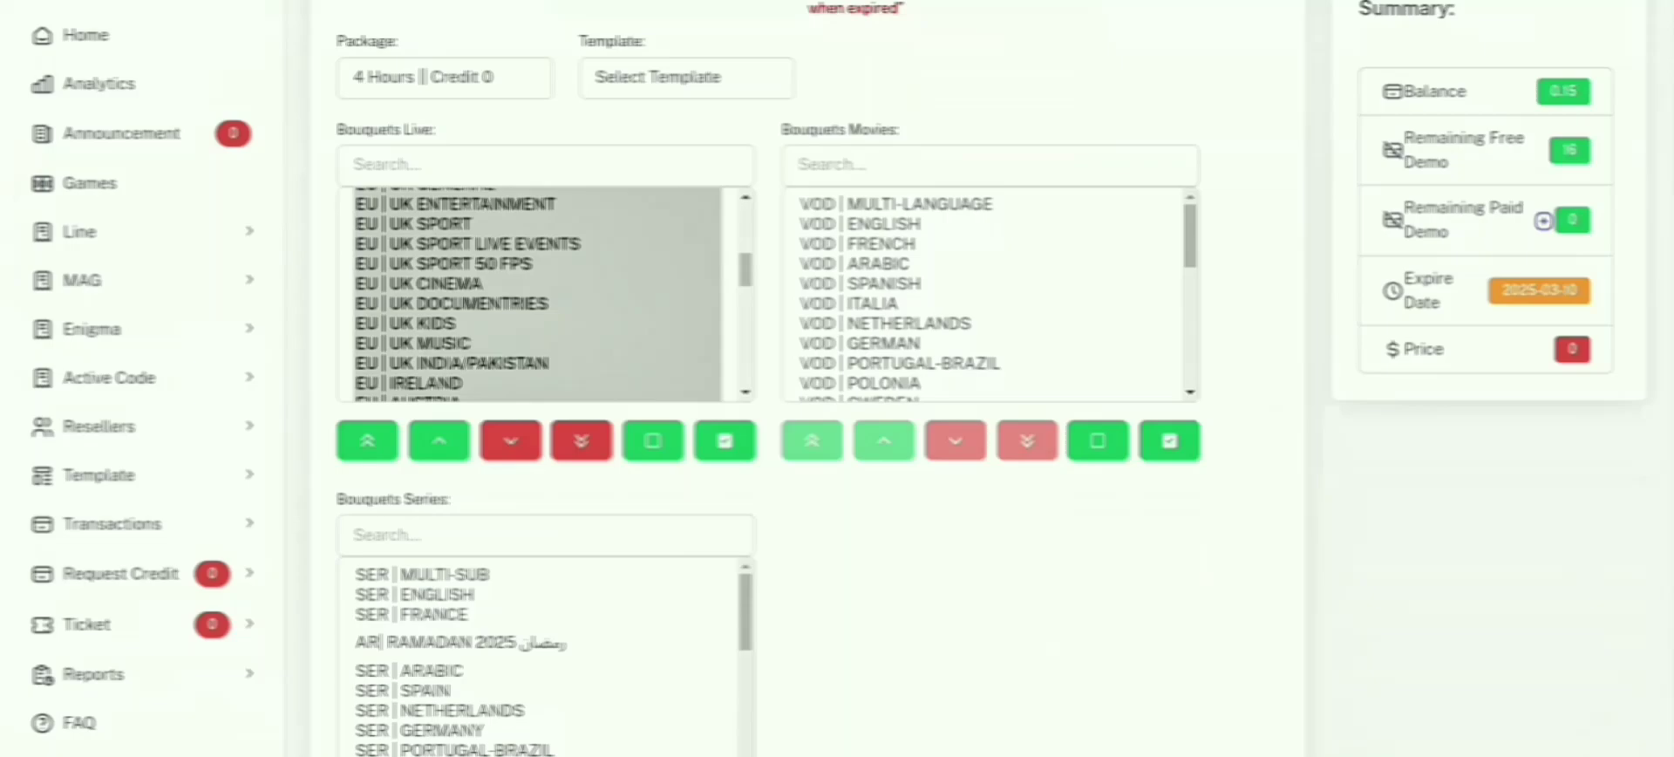
# Select all of the series bouquets for the line
pyautogui.scroll(-1, 807, 375)
pyautogui.scroll(-4, 536, 207)
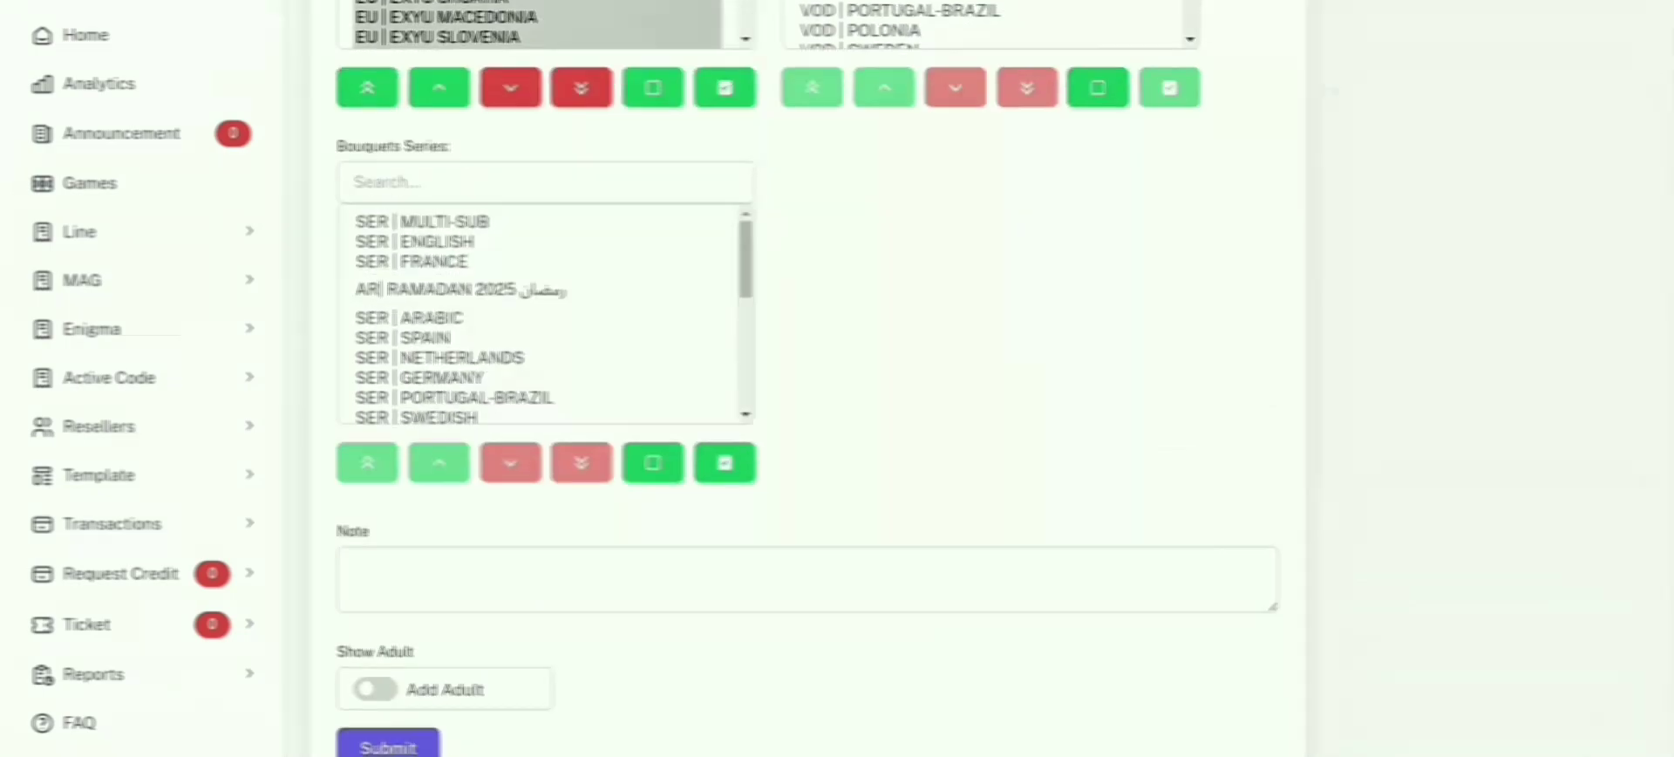
pyautogui.scroll(-2, 784, 375)
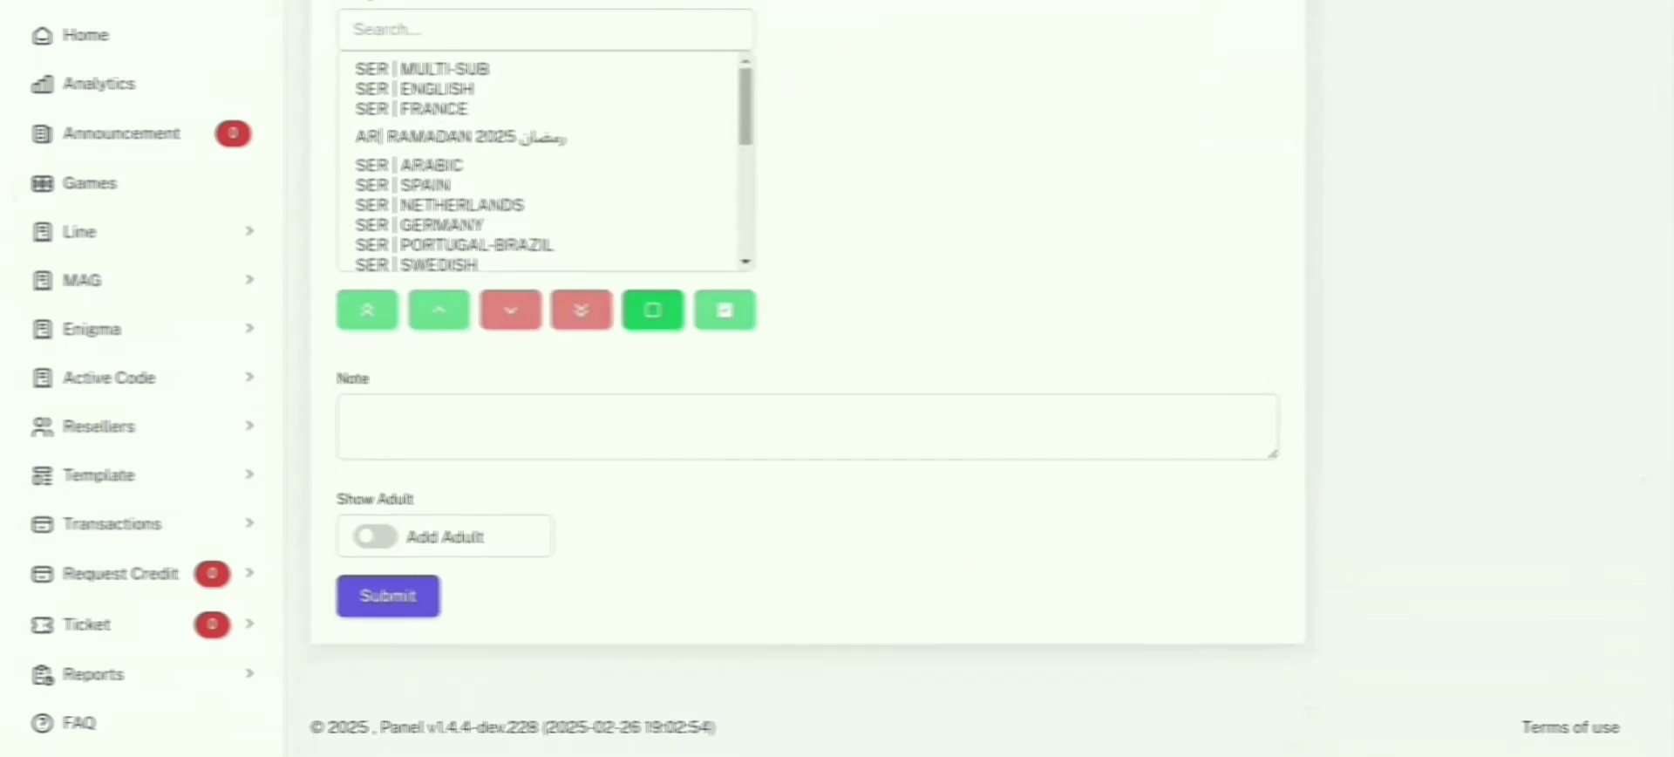
pyautogui.click(654, 310)
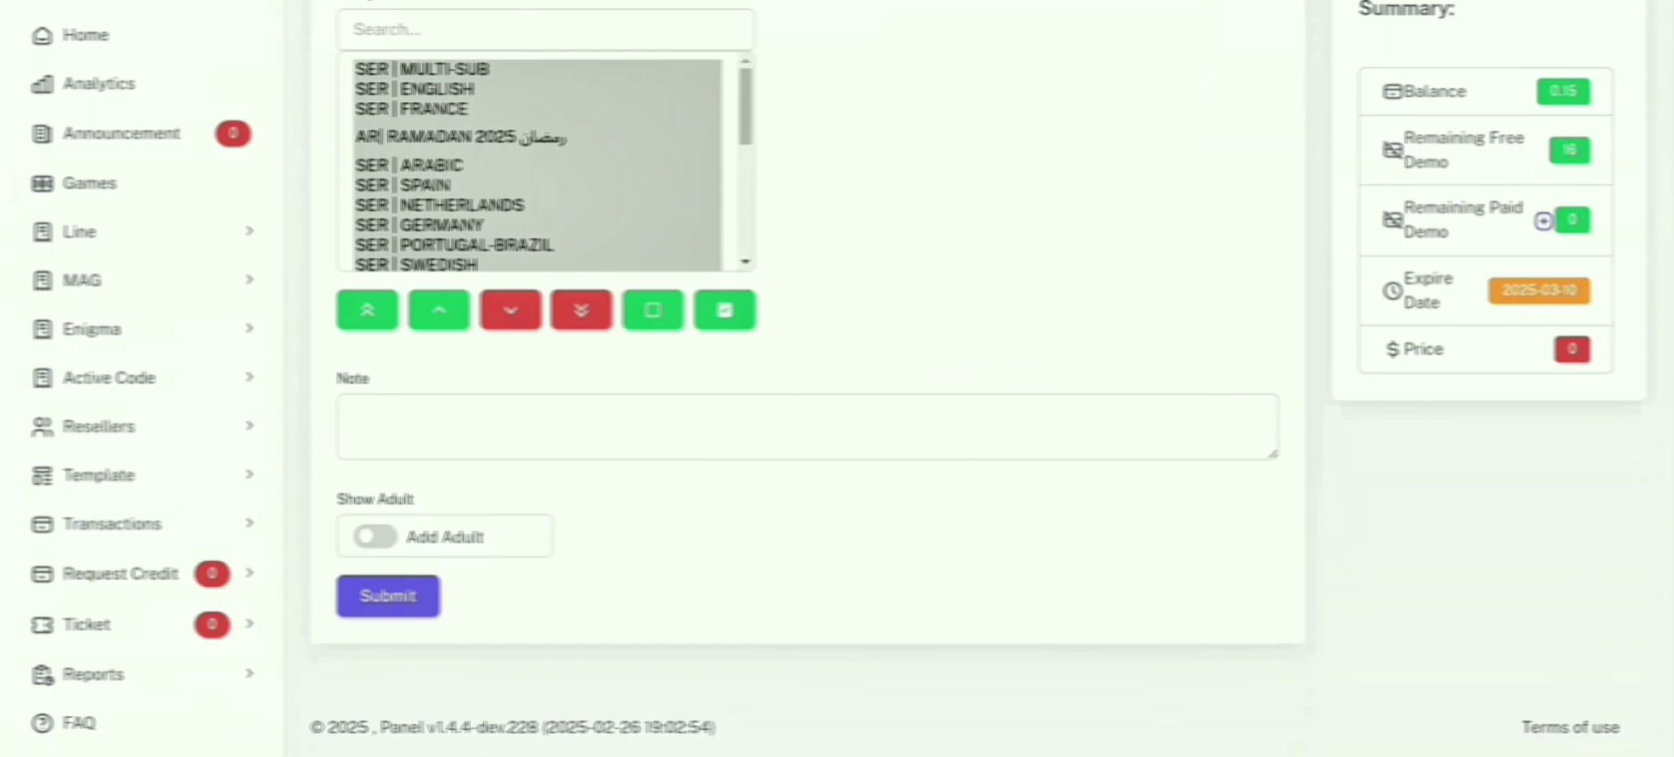
# Enable adult content for the line and enter the note "youtube55"
pyautogui.click(375, 536)
pyautogui.click(806, 426)
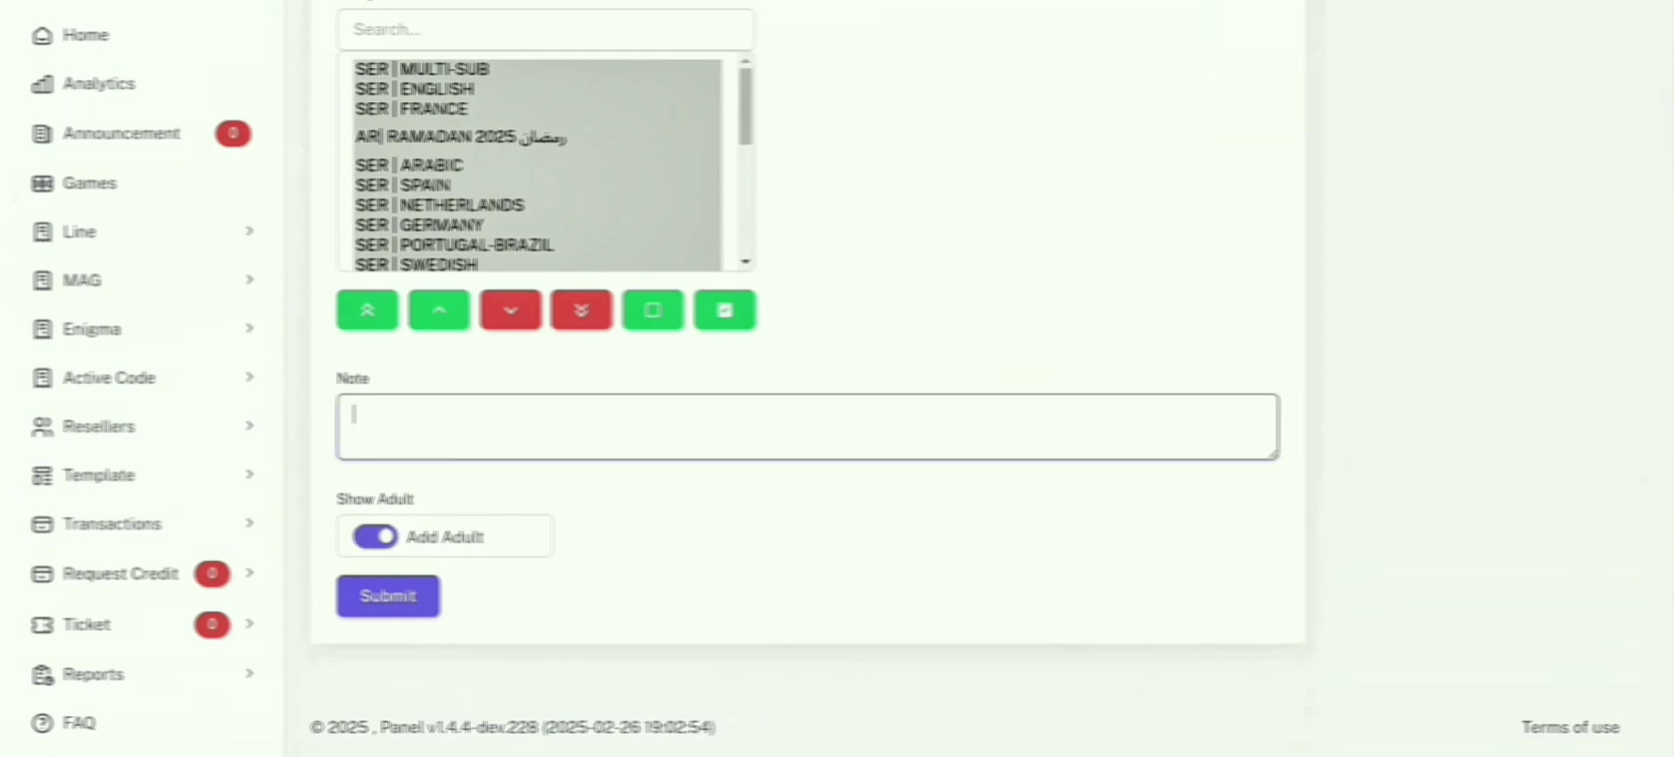
pyautogui.write('you')
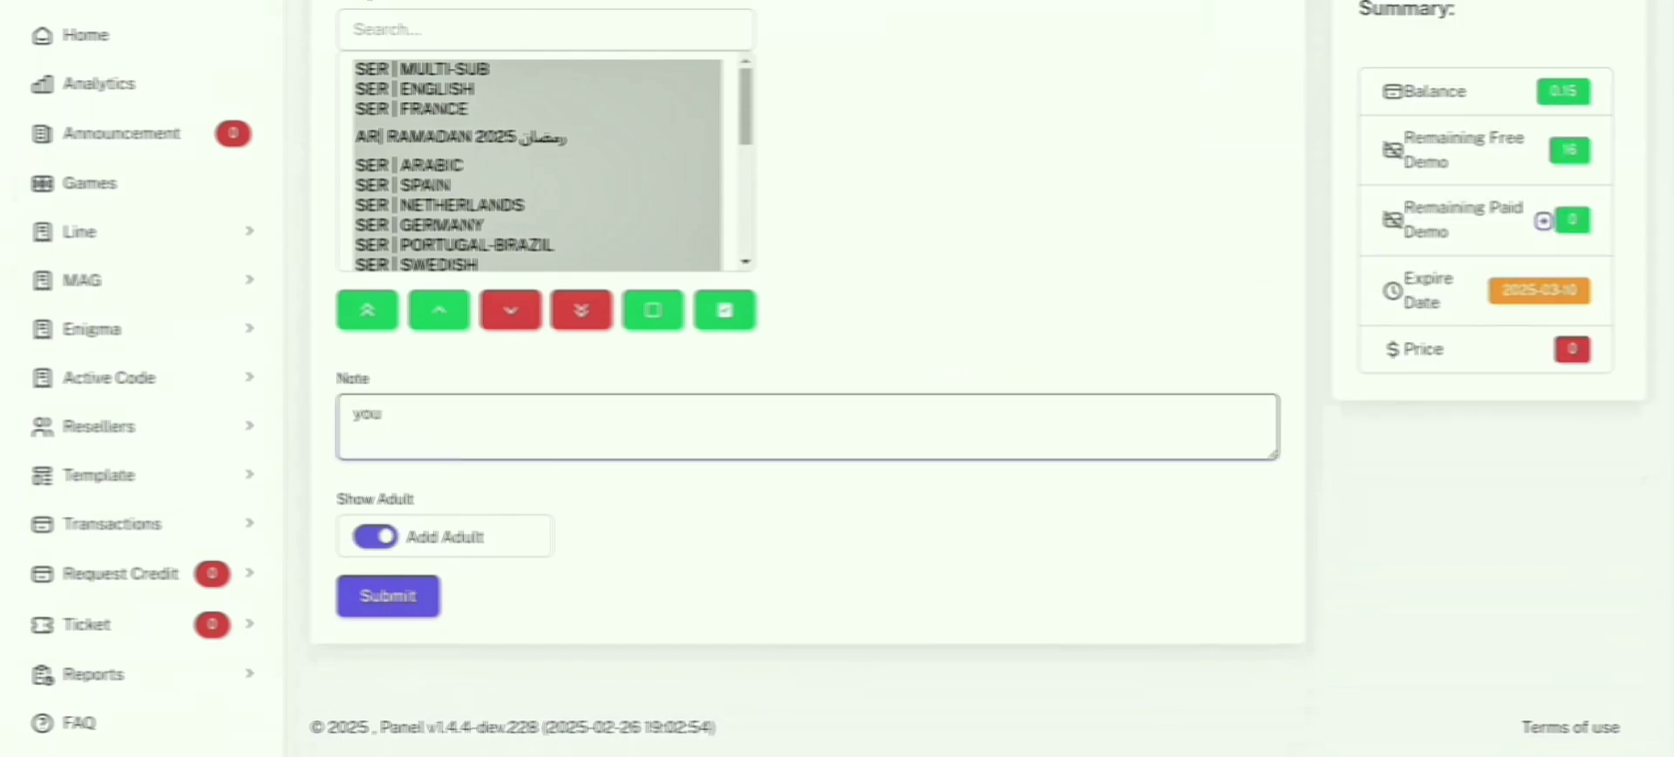
pyautogui.write('tube55')
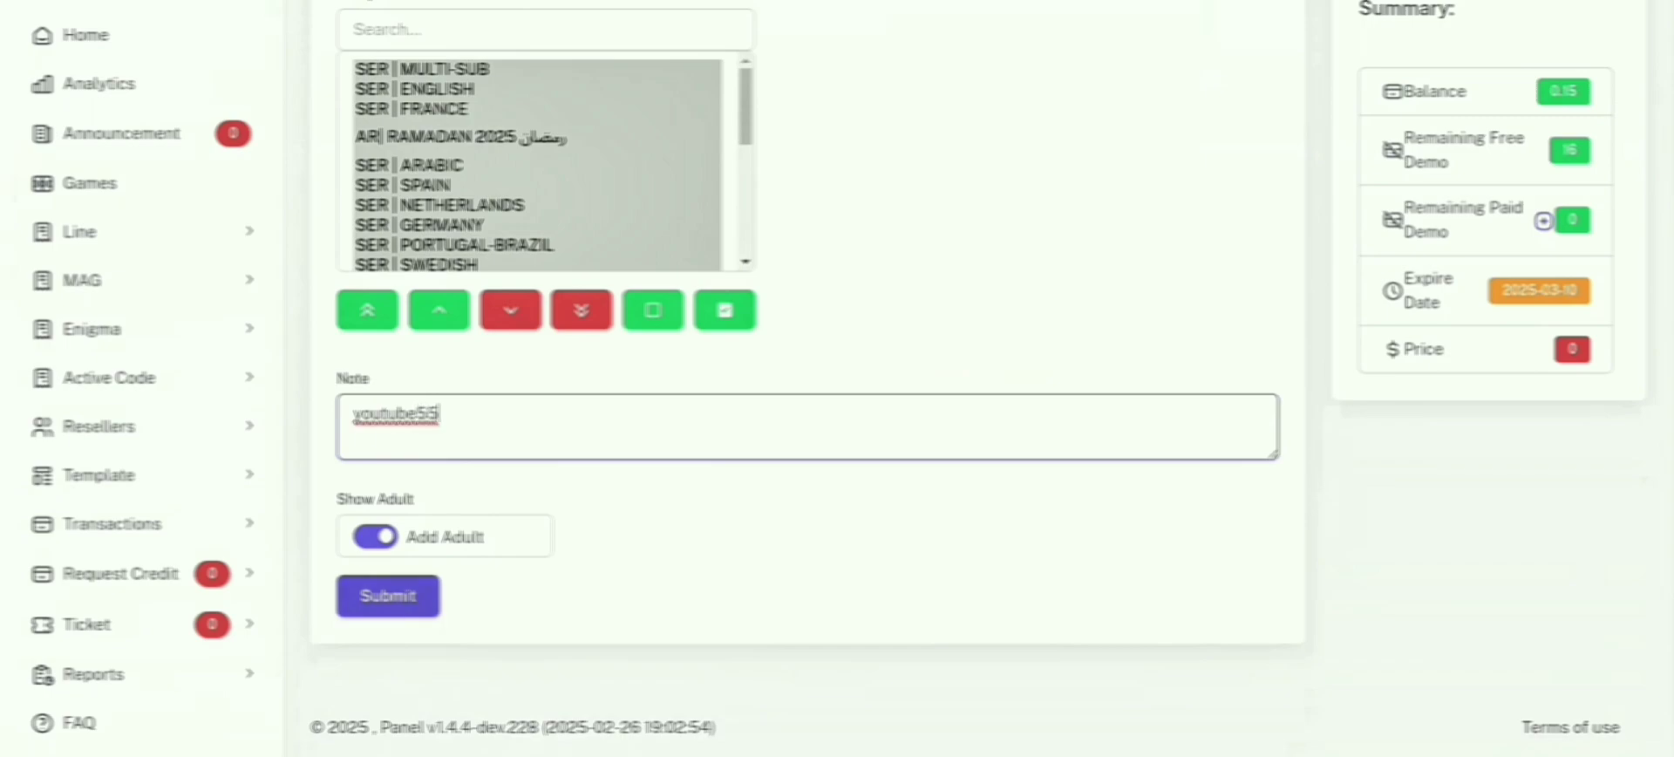
# Submit the line creation form and dismiss the playlist download details
pyautogui.click(389, 597)
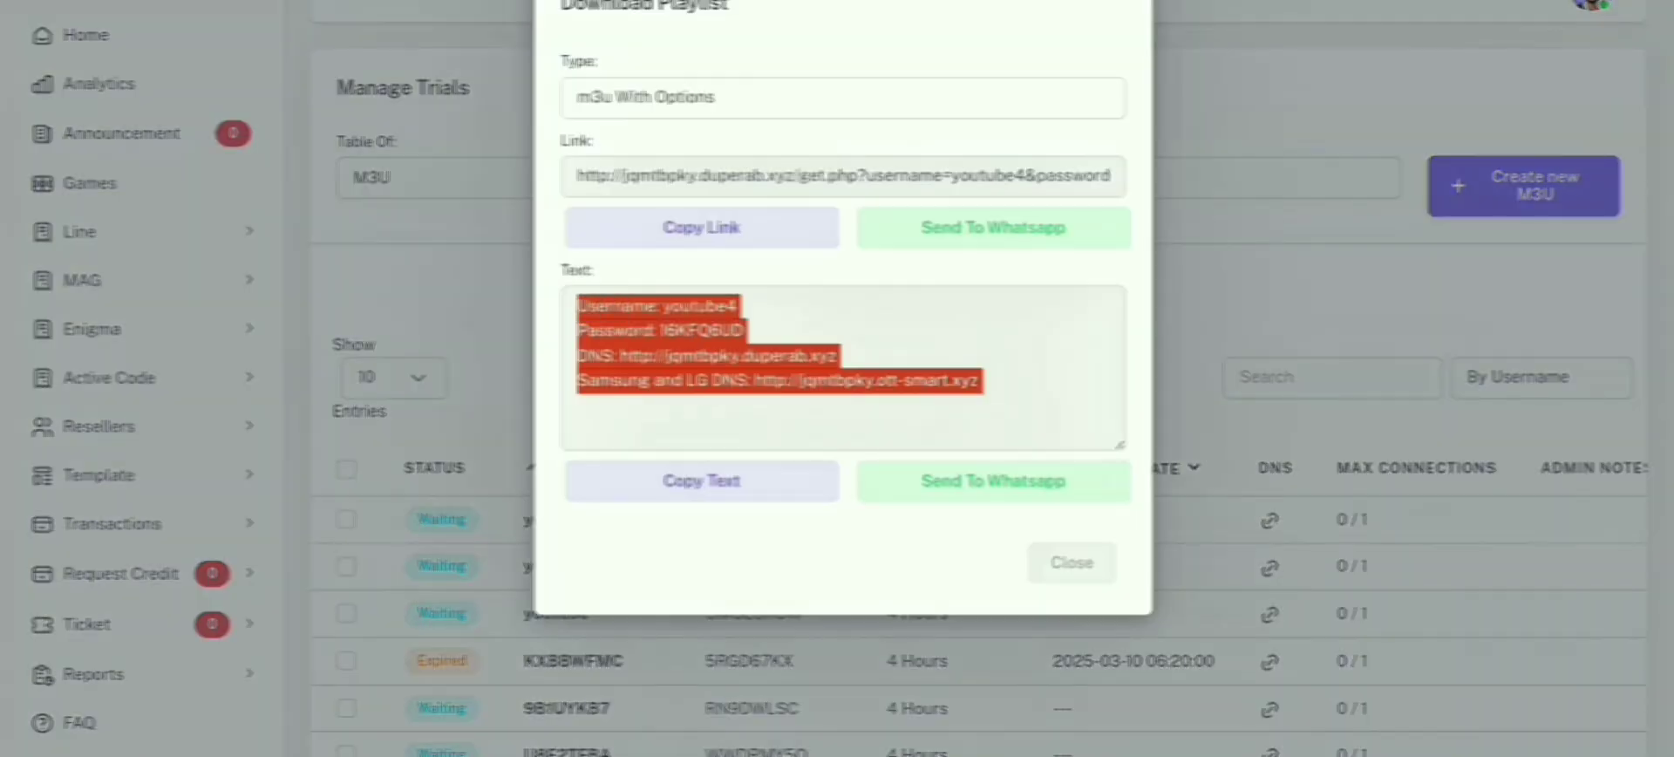
pyautogui.click(1071, 562)
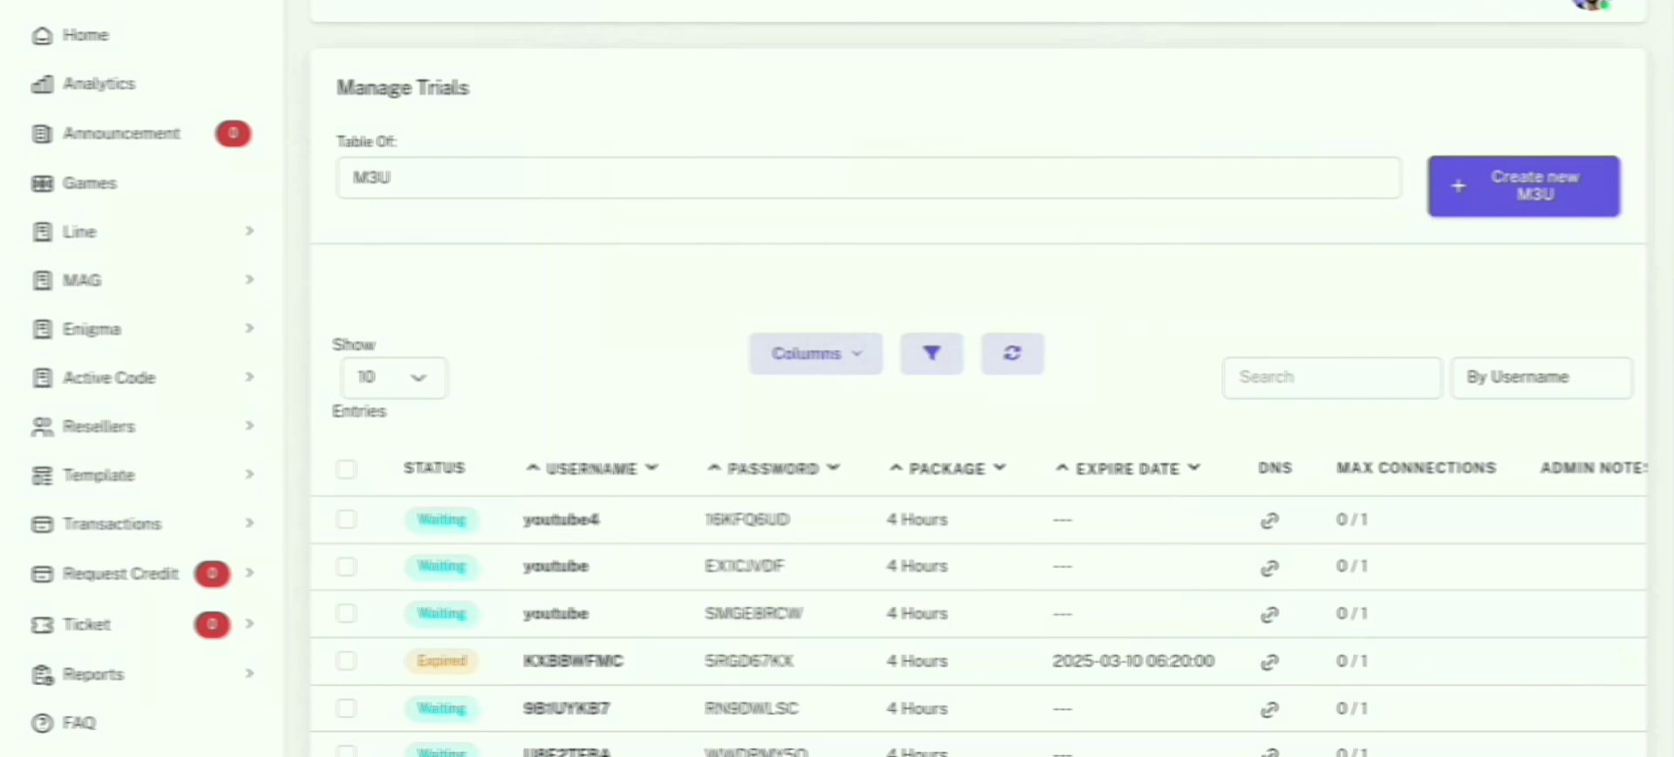
# Examine the options offered under Line, MAG, Active Code, Resellers, Request Credit and Ticket
pyautogui.click(82, 280)
pyautogui.click(78, 231)
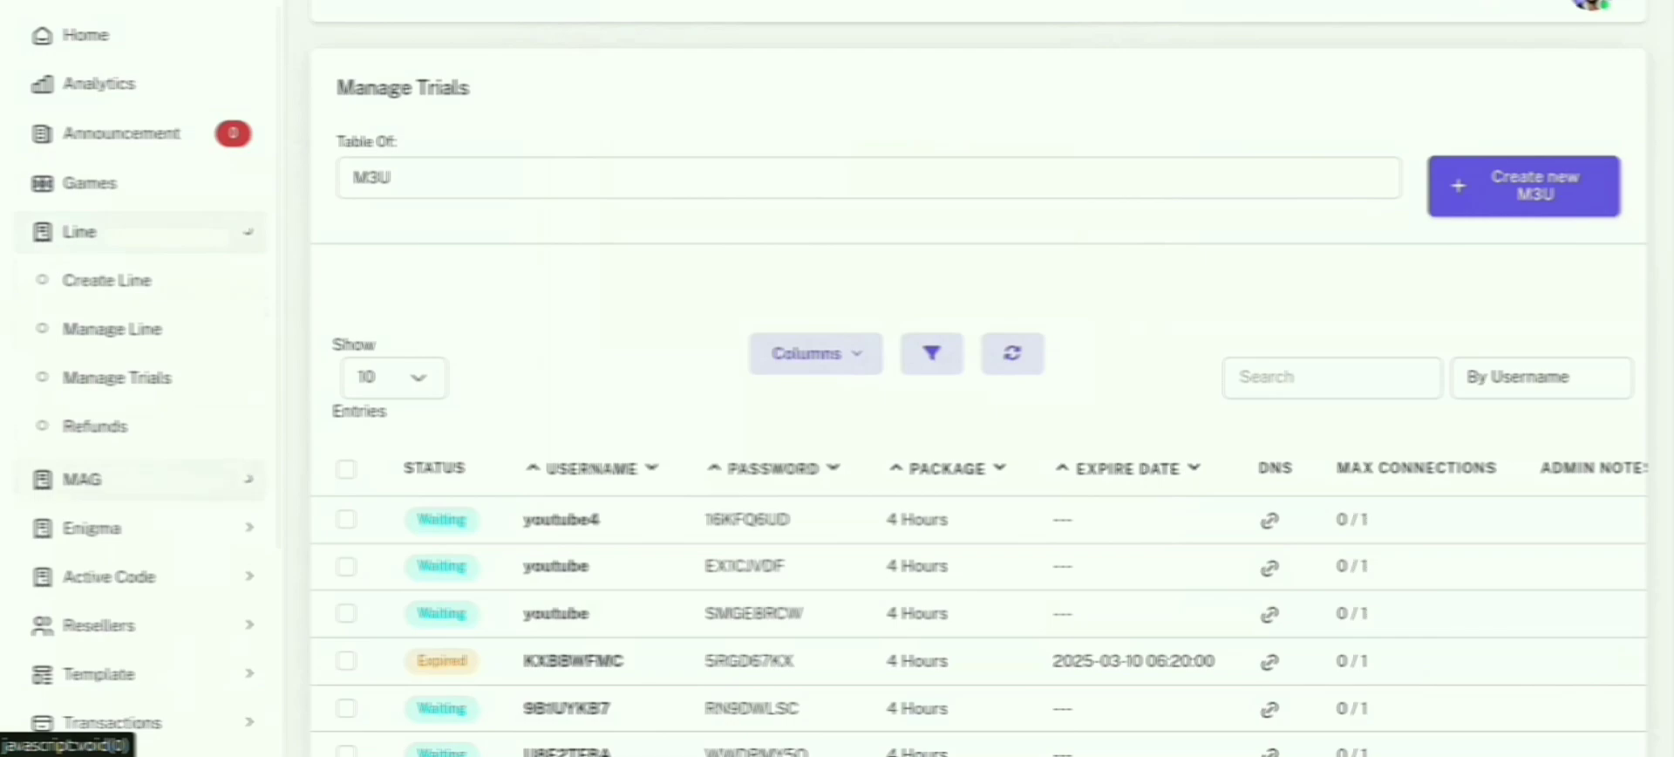
pyautogui.click(82, 479)
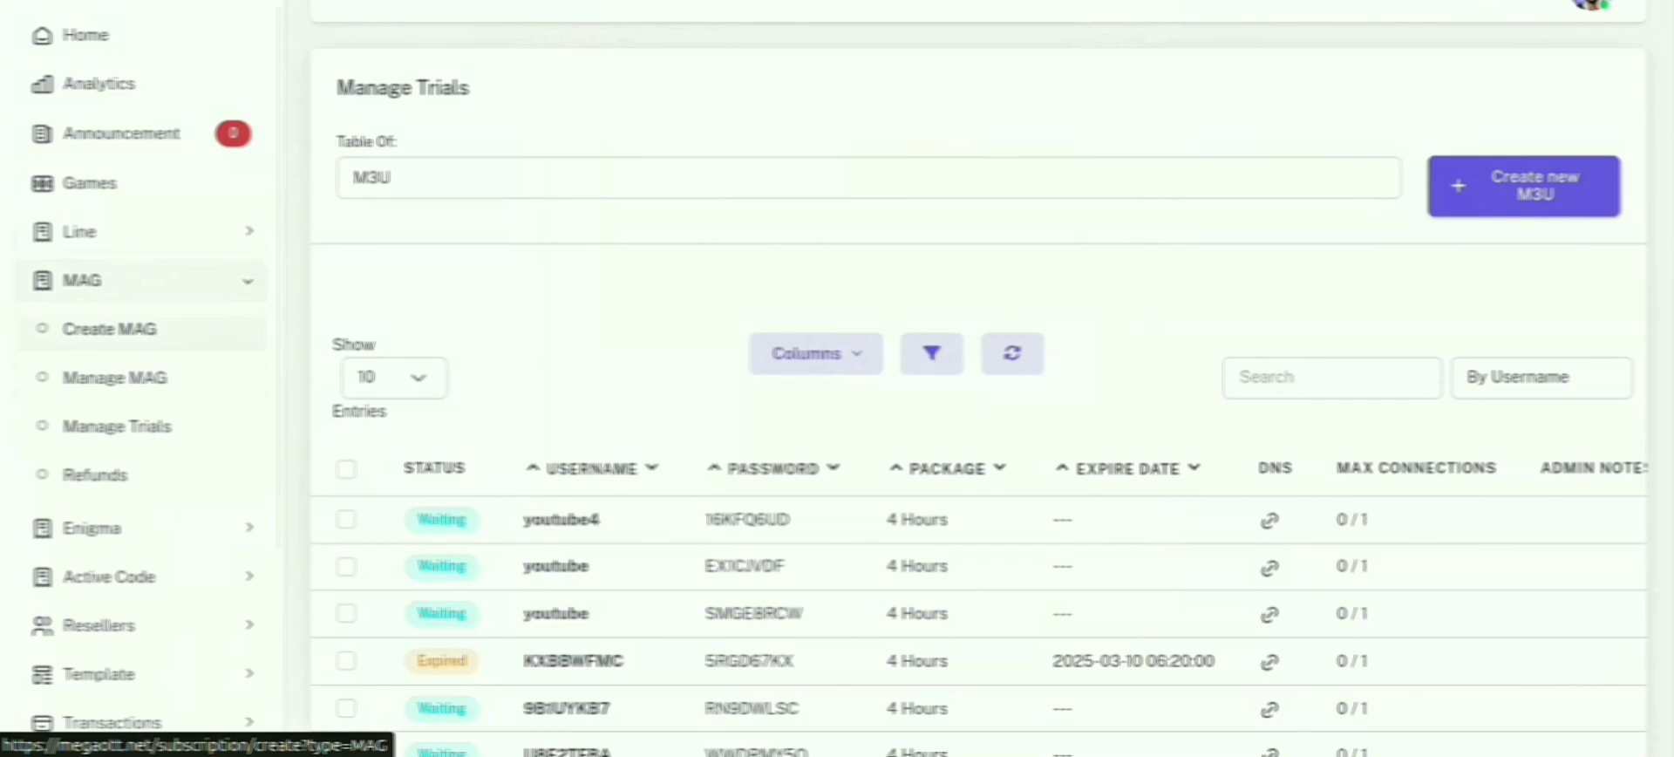
pyautogui.scroll(-3, 109, 328)
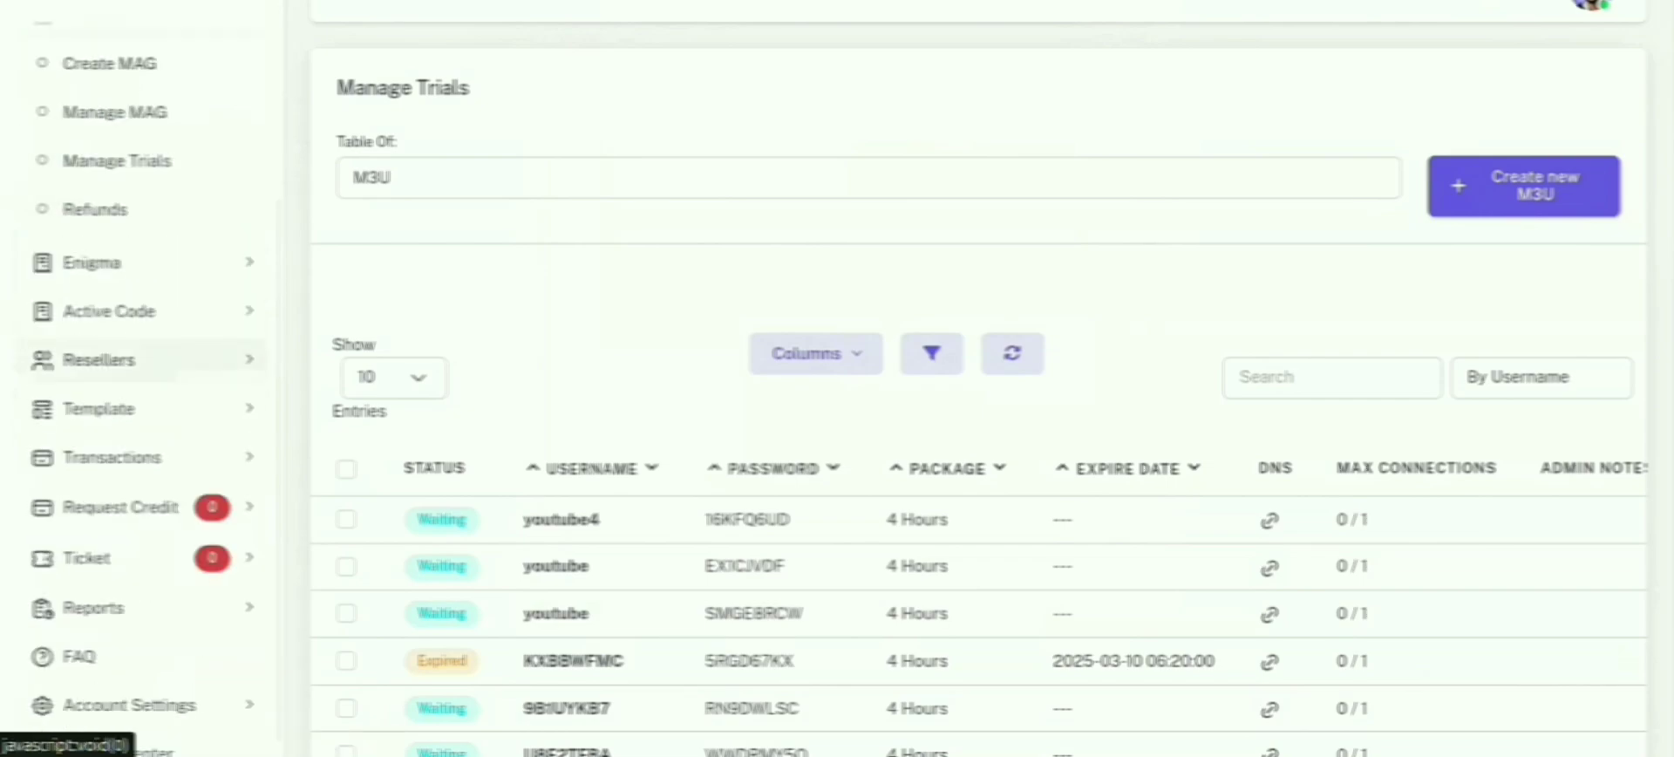
pyautogui.click(109, 310)
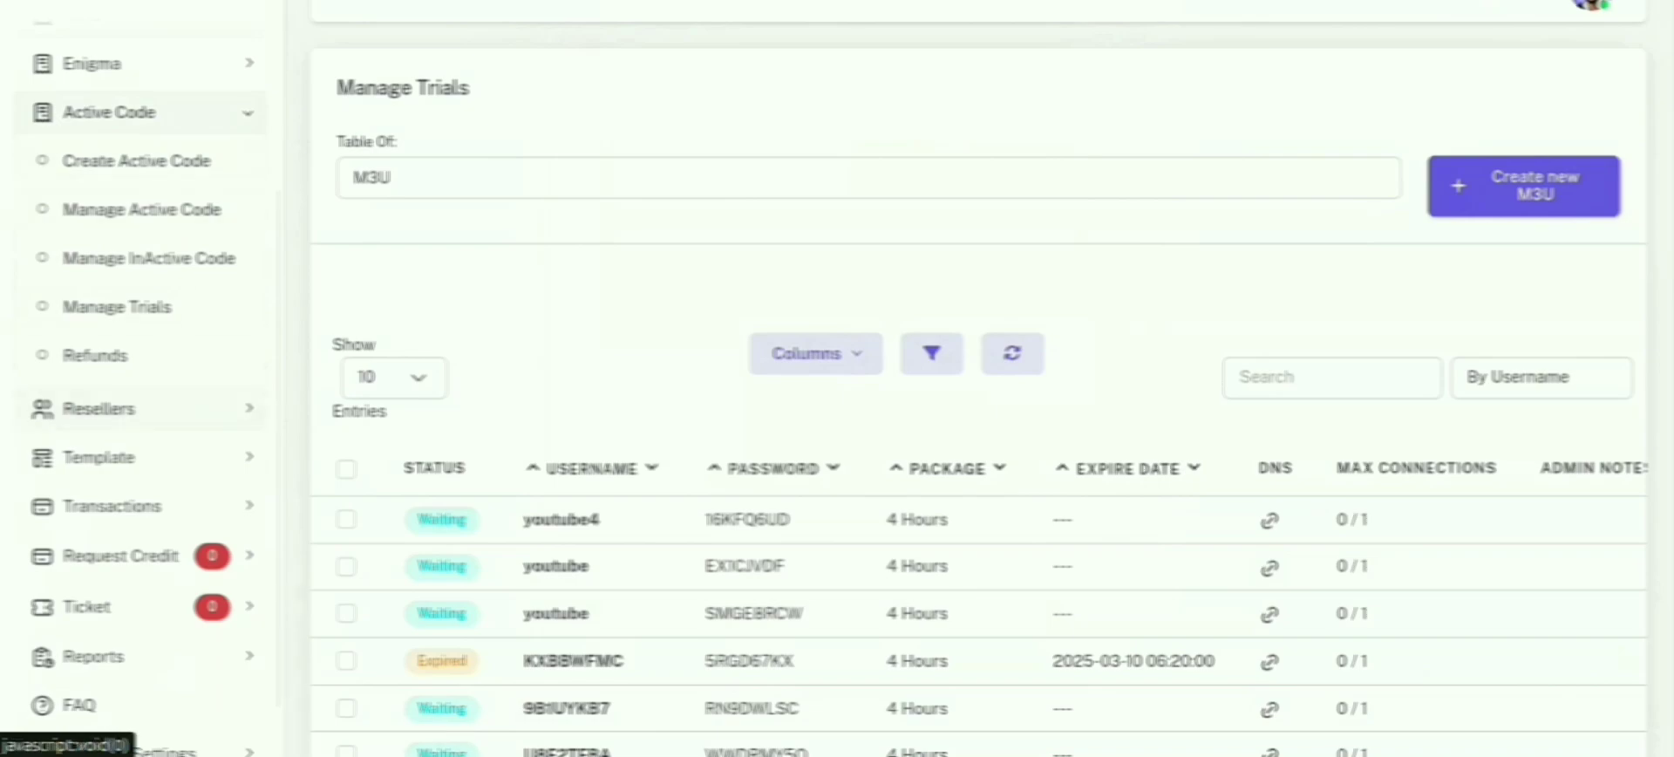
pyautogui.click(99, 408)
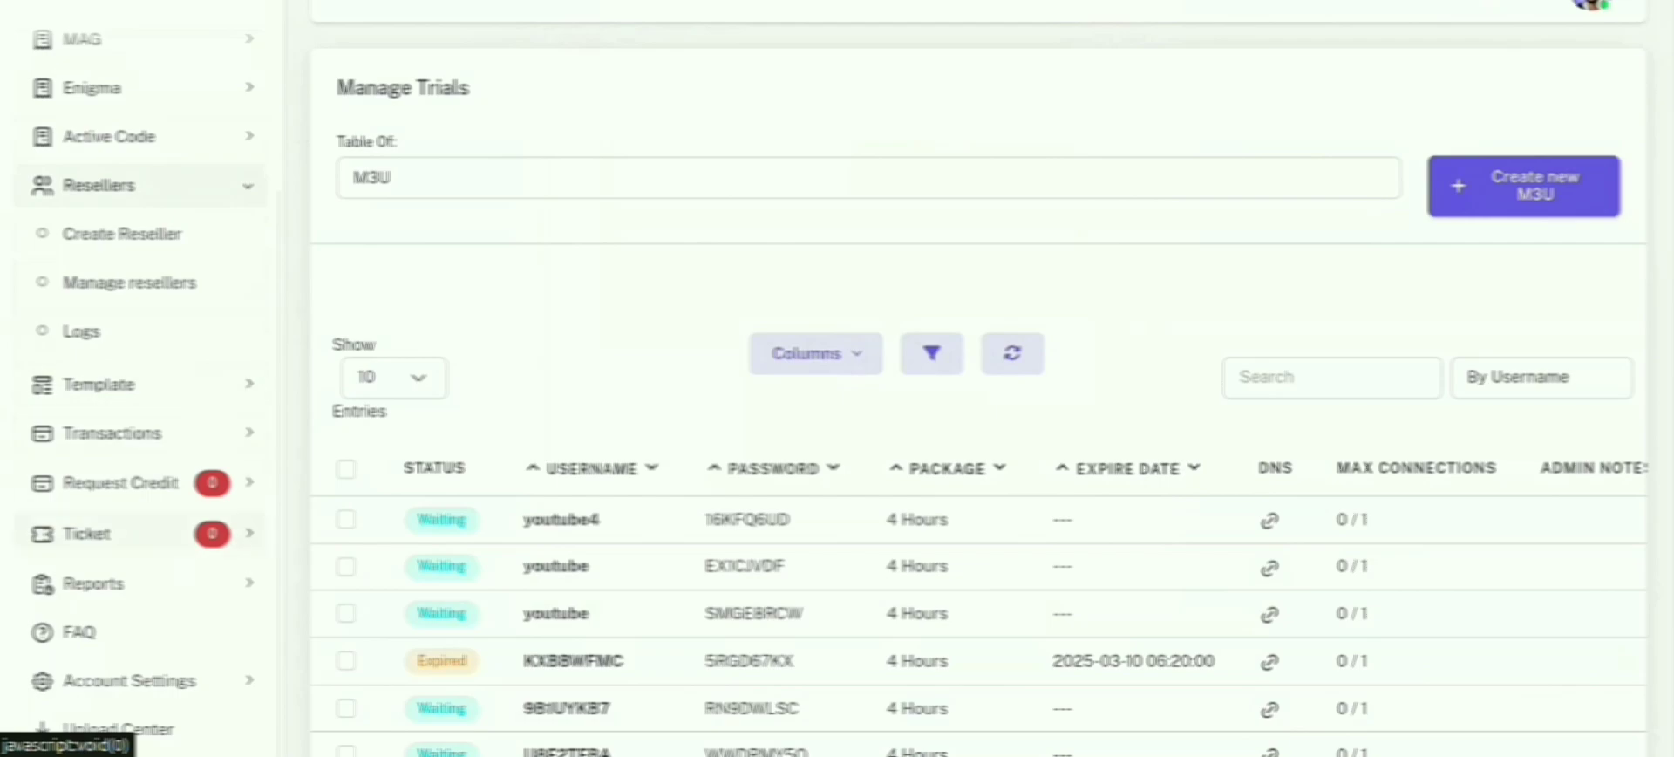
pyautogui.click(122, 482)
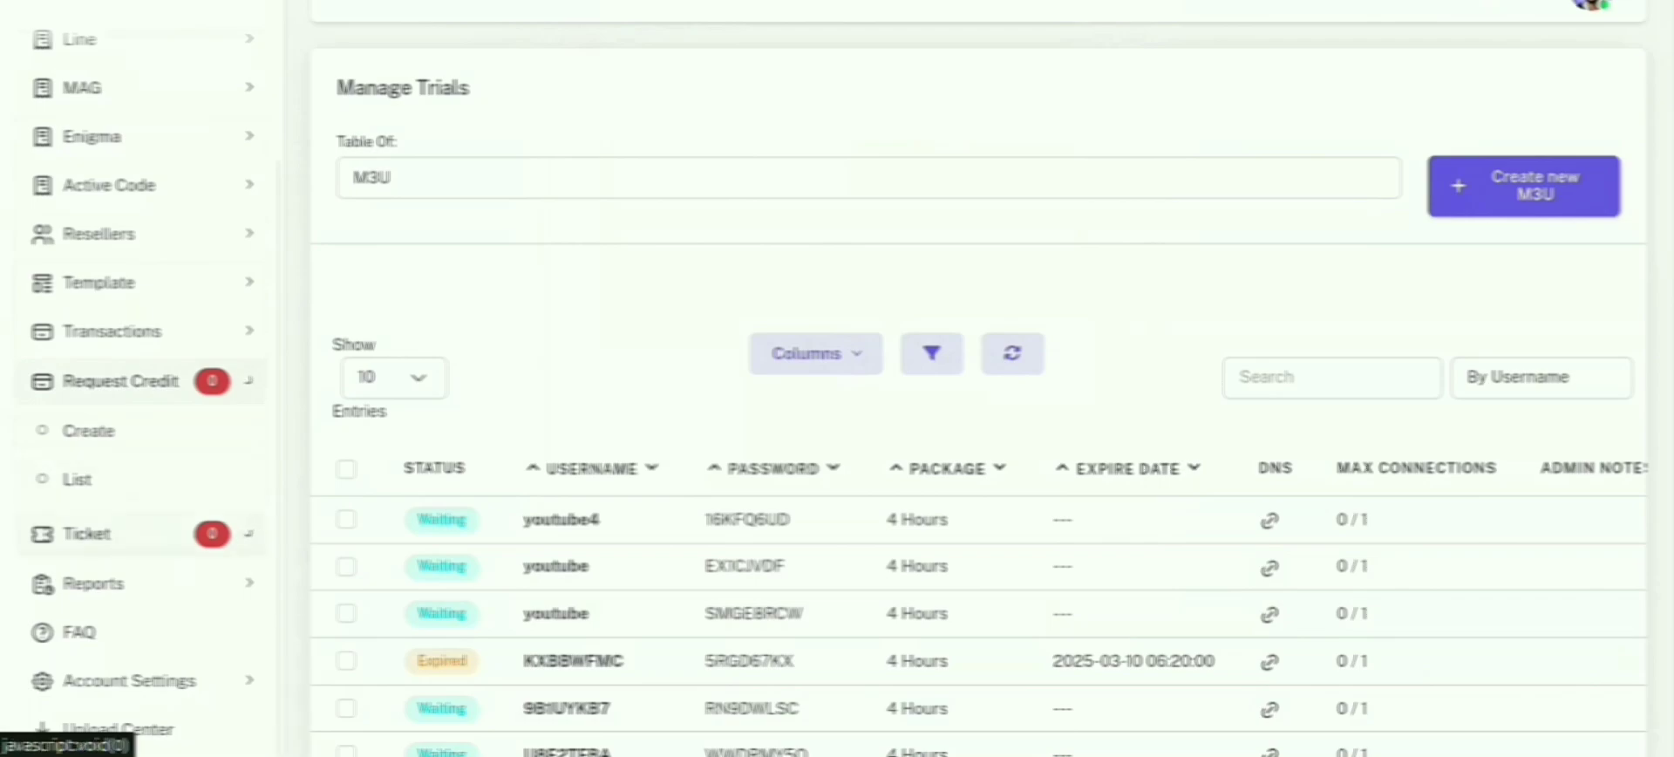
pyautogui.click(87, 533)
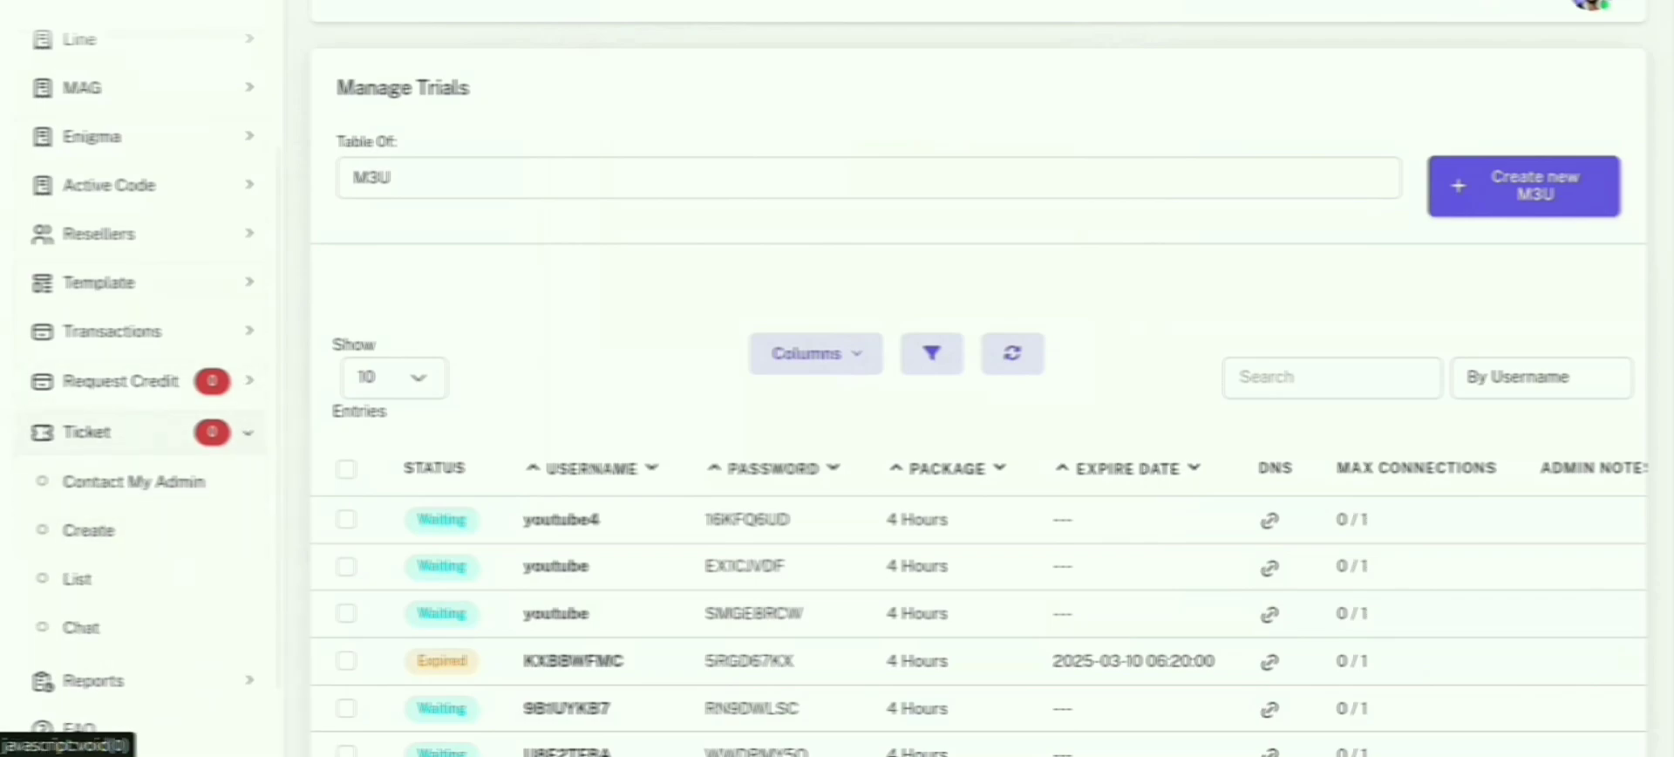
# Open the announcements and read the panel updates on trial options, VPN, DNS regeneration and the adult bouquet
pyautogui.scroll(2, 131, 349)
pyautogui.click(122, 134)
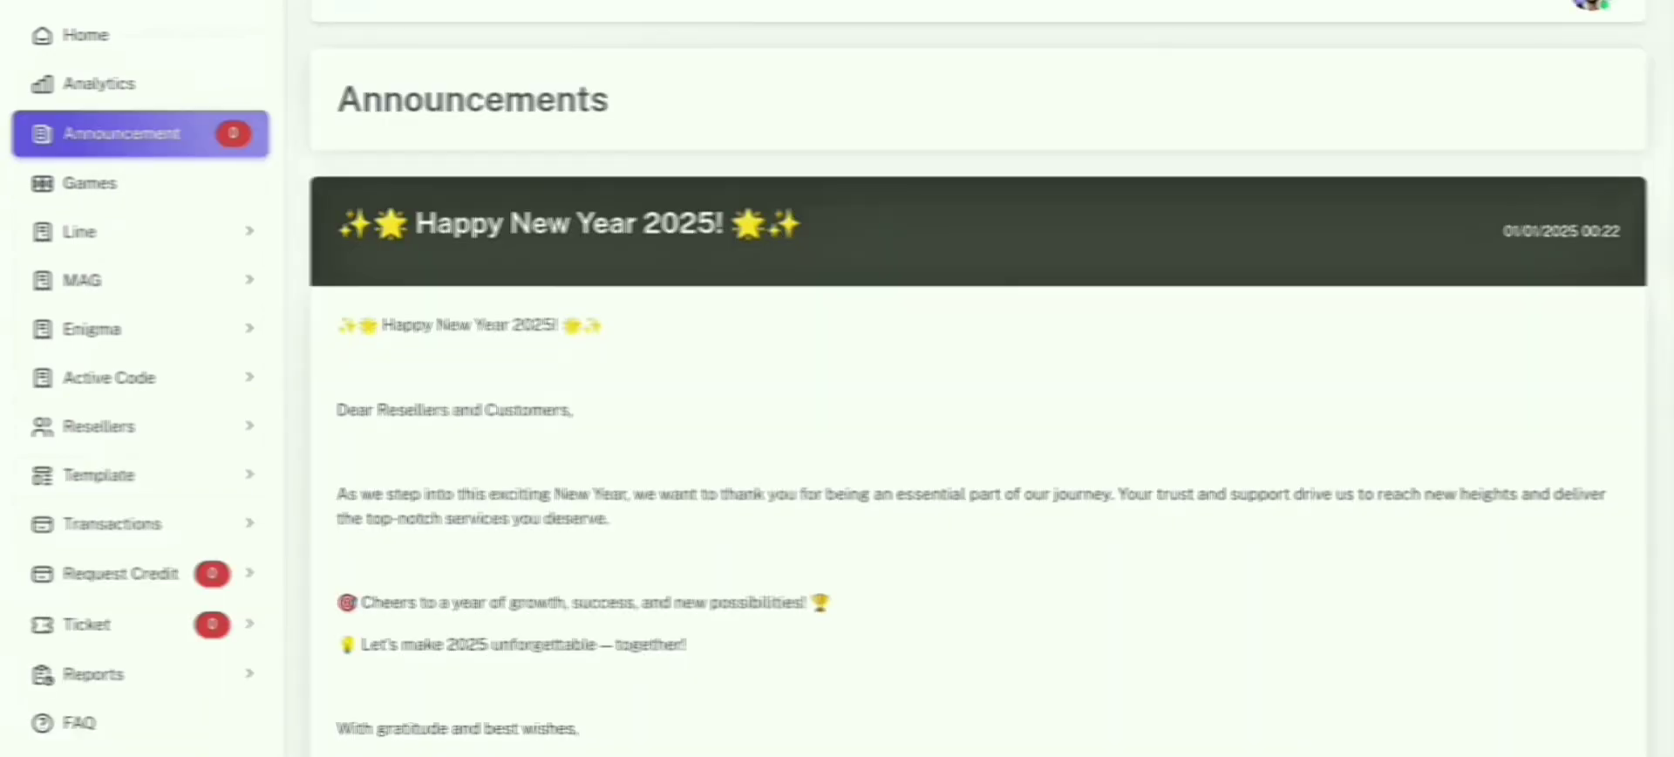
pyautogui.scroll(-4, 976, 436)
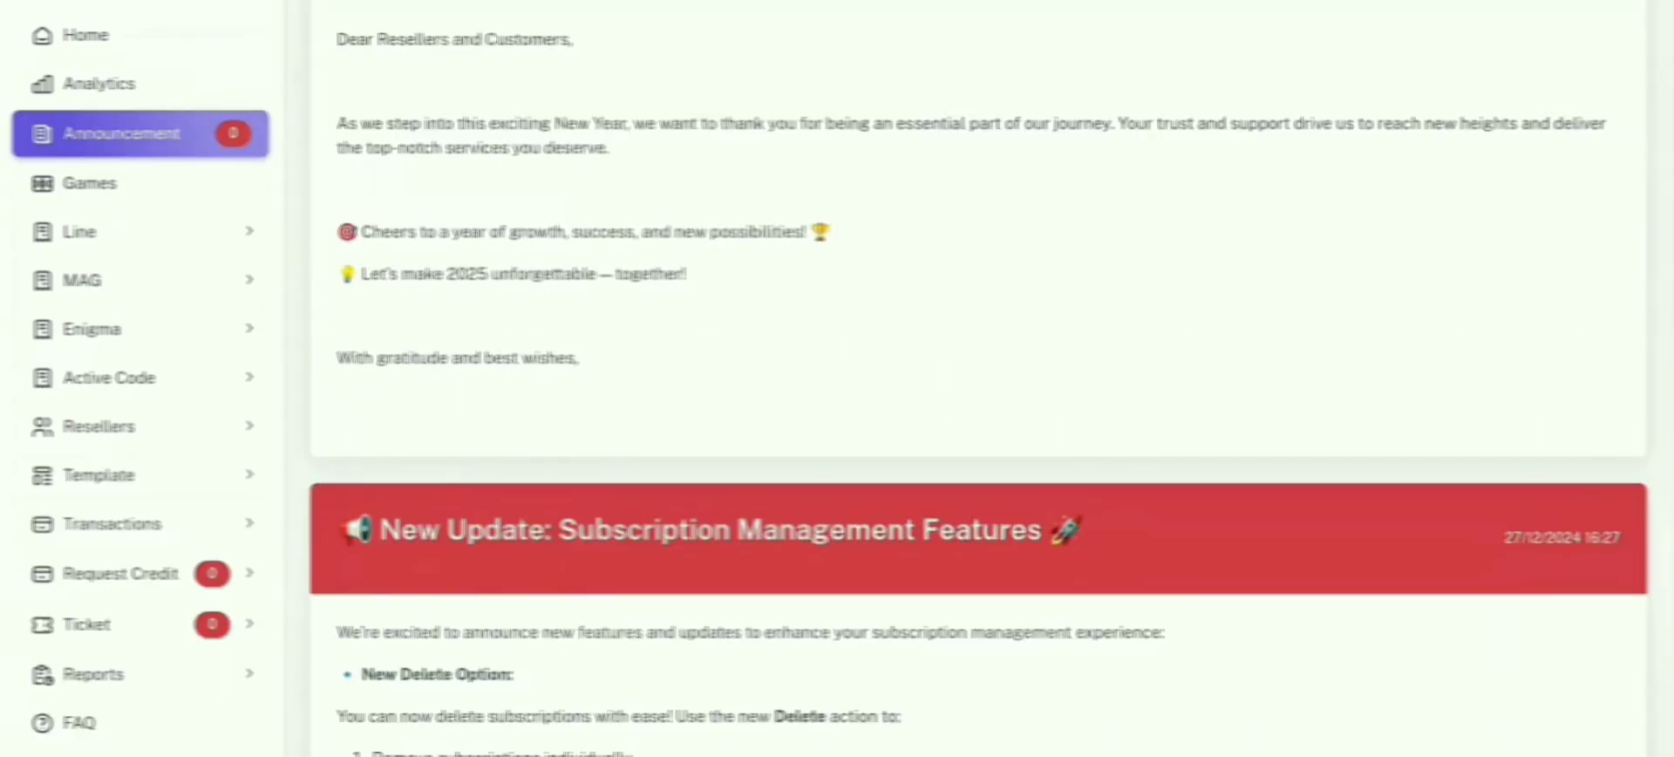
pyautogui.scroll(-15, 976, 375)
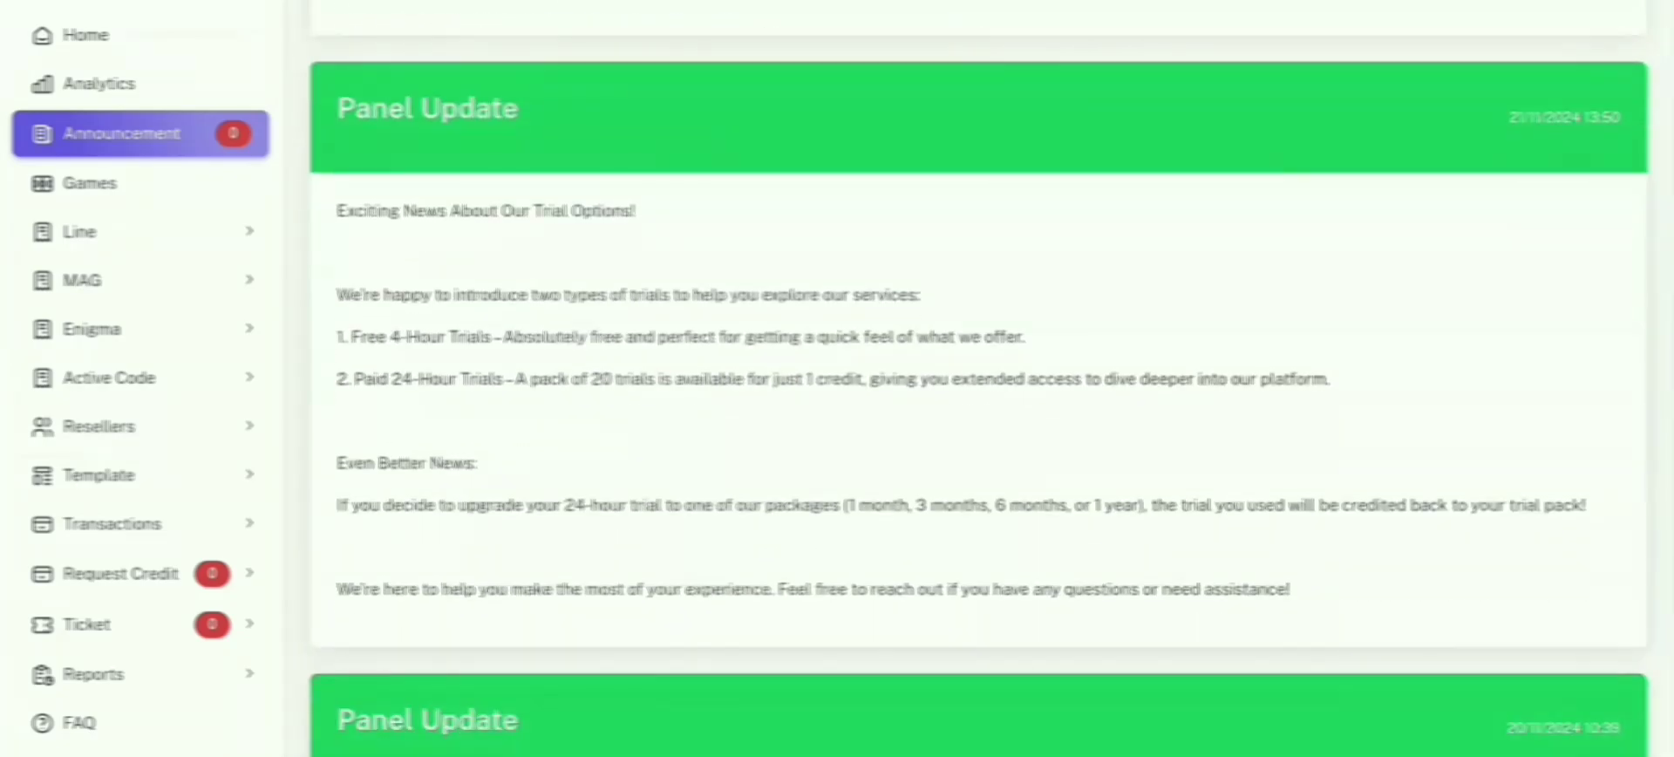
pyautogui.scroll(-8, 977, 375)
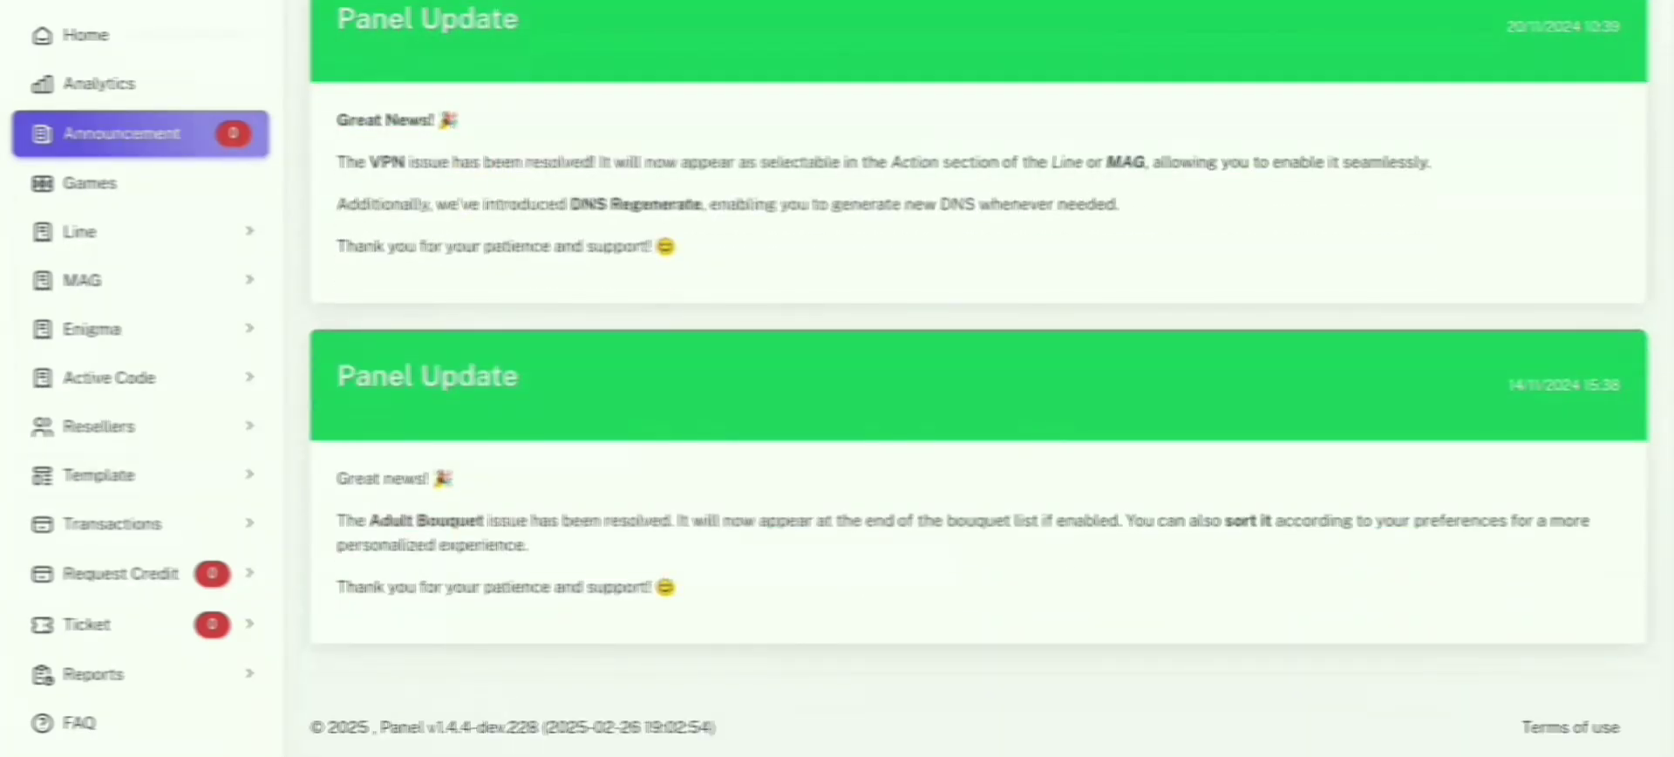
pyautogui.scroll(6, 977, 384)
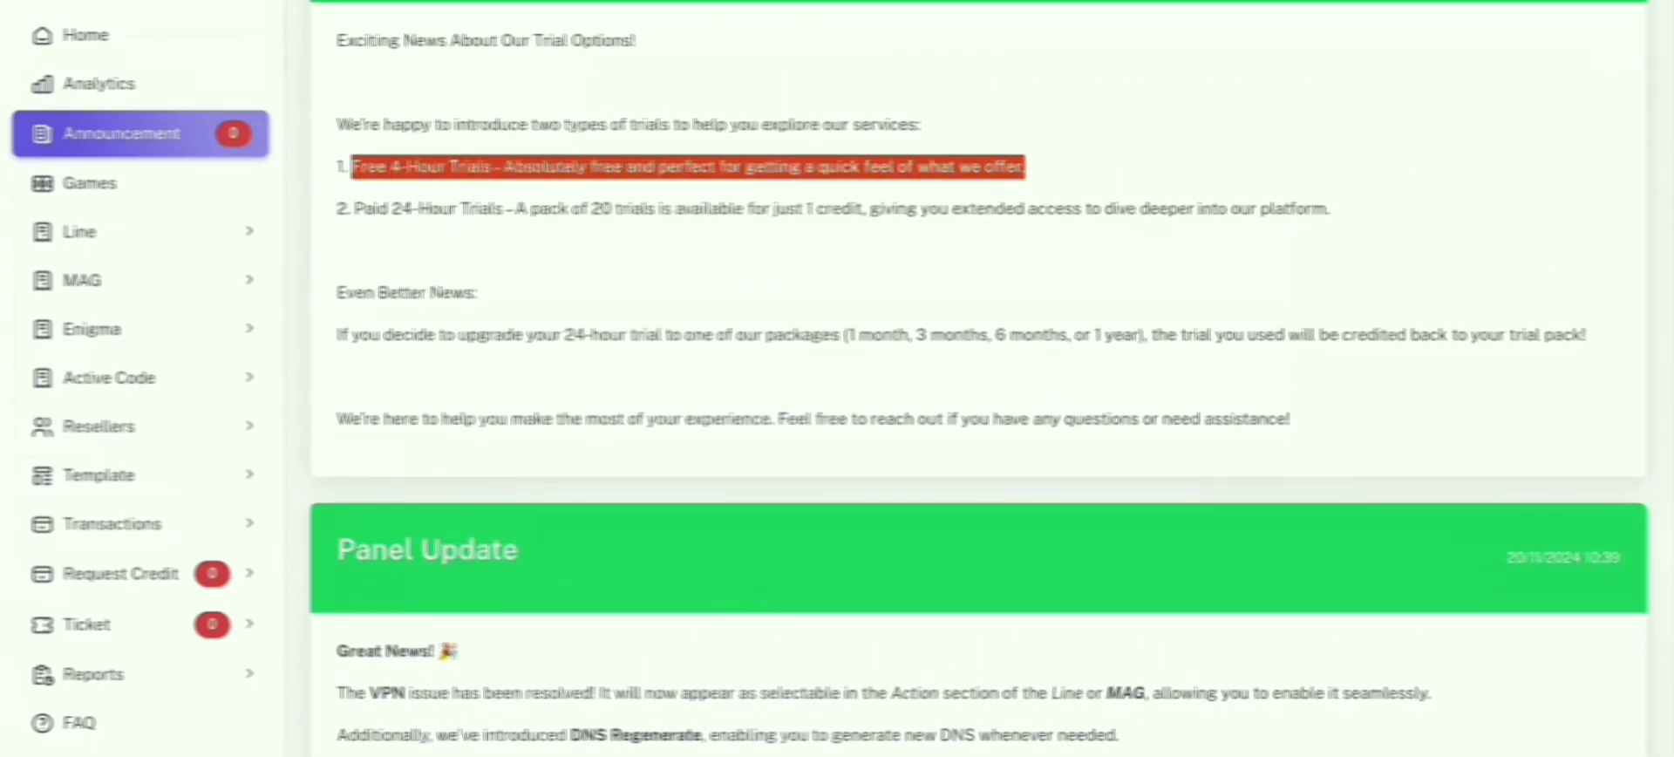
pyautogui.scroll(-2, 977, 384)
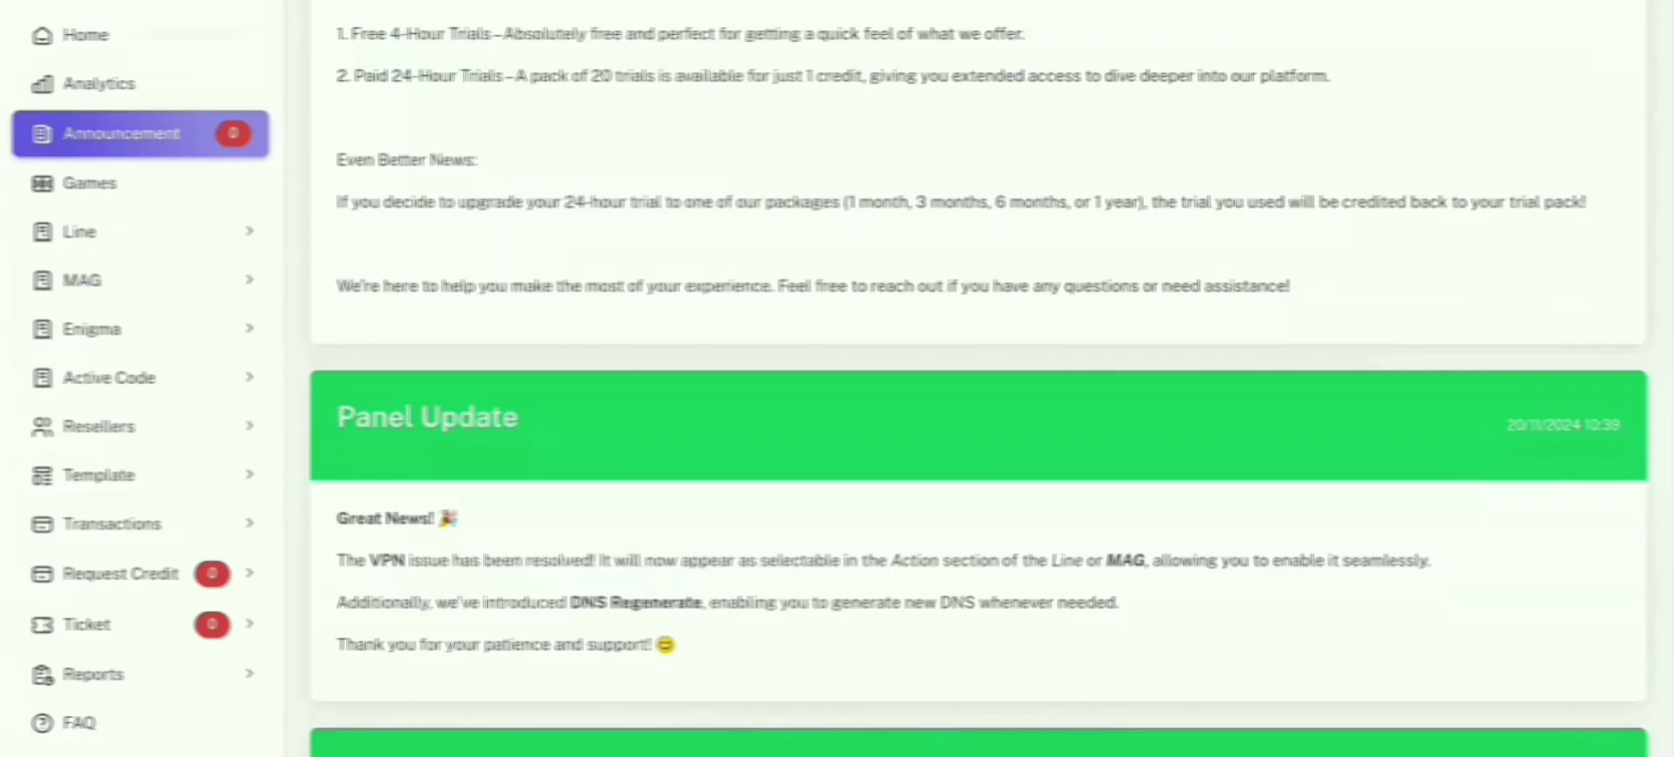